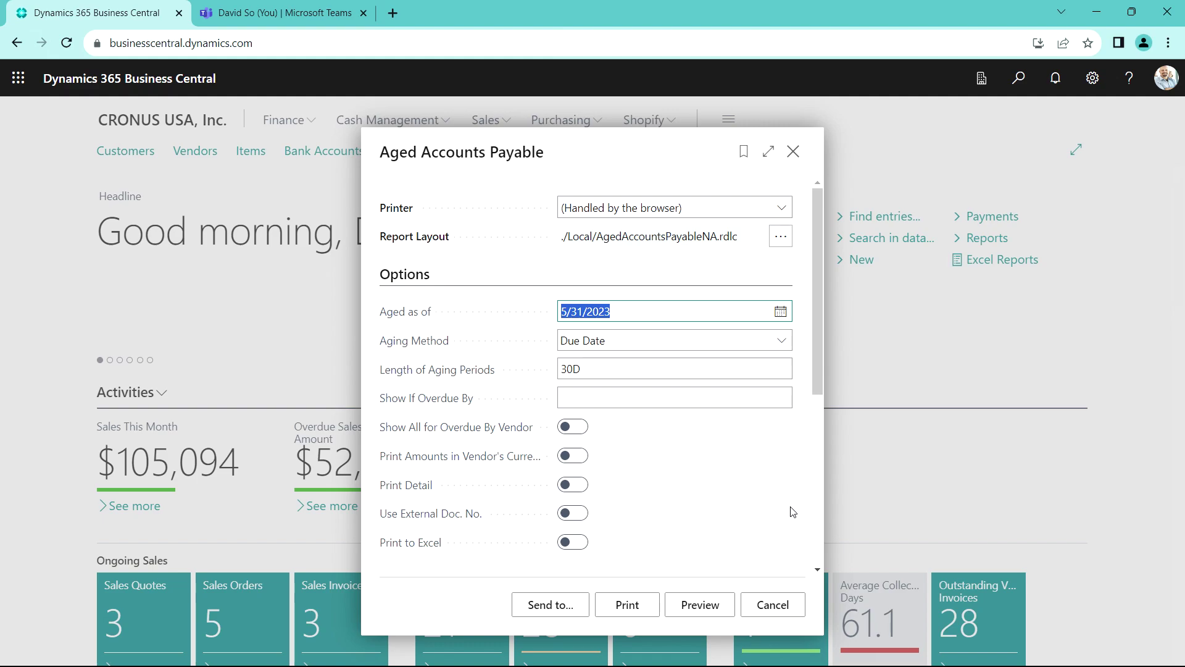
Step: Preview the Aged Accounts Payable report, then close it to return to the credit memo list
click(710, 602)
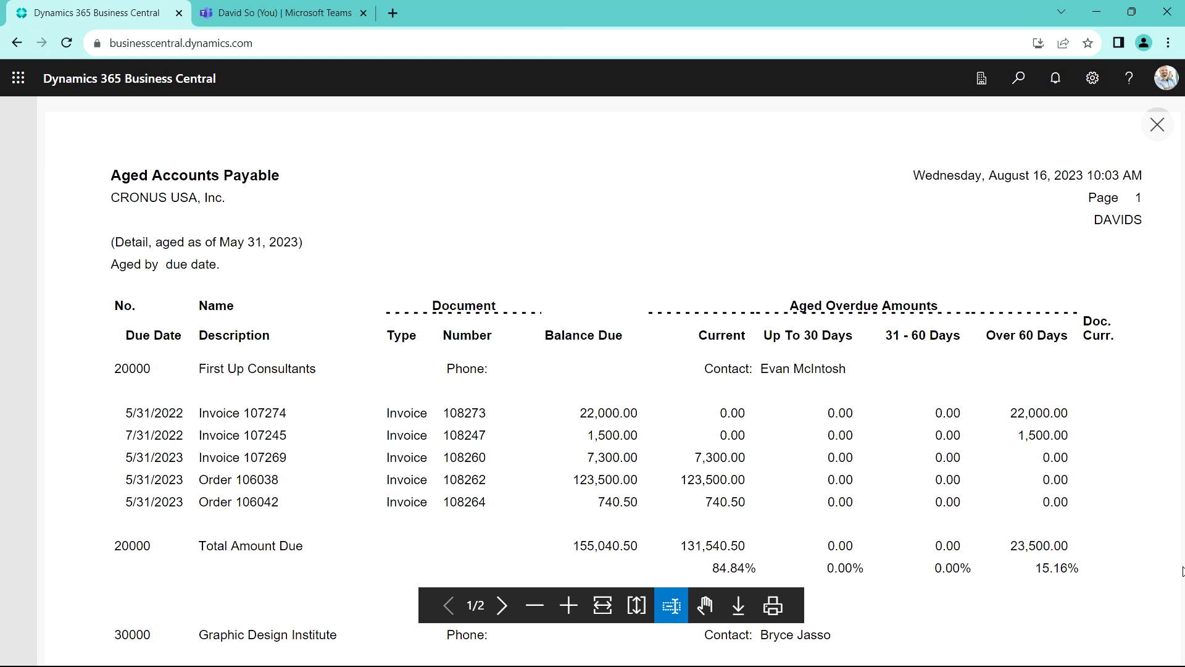
key(Escape)
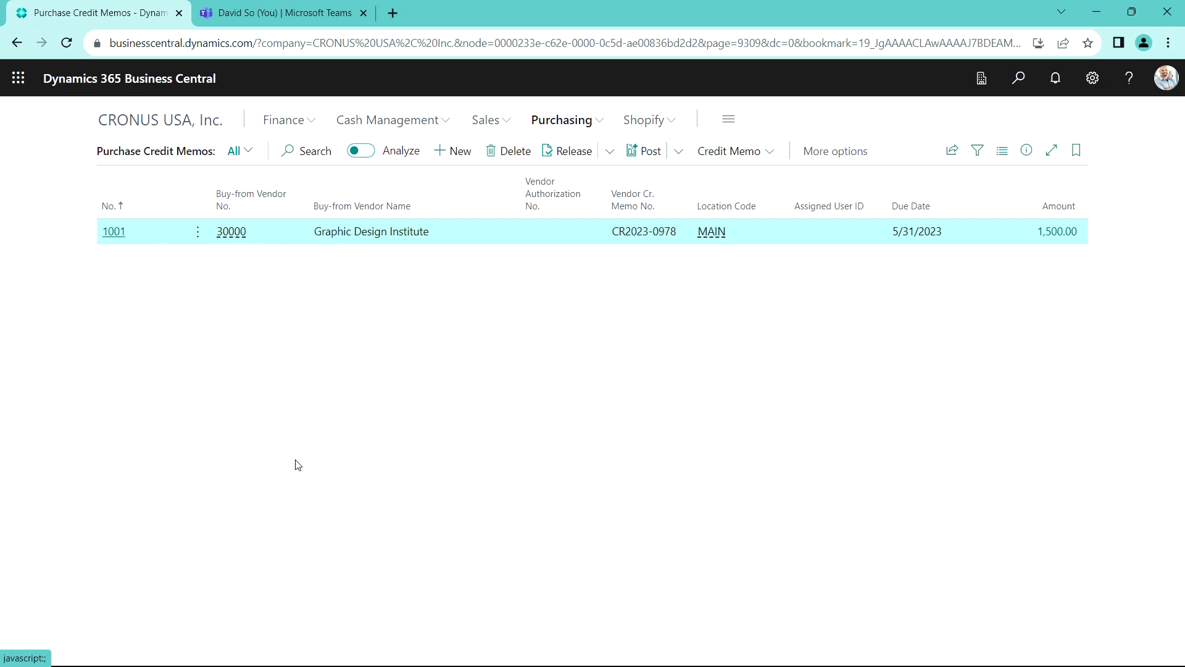
Step: Apply credit memo 1001 to invoice 108258 and post it, declining to open posted memo 109004
click(114, 231)
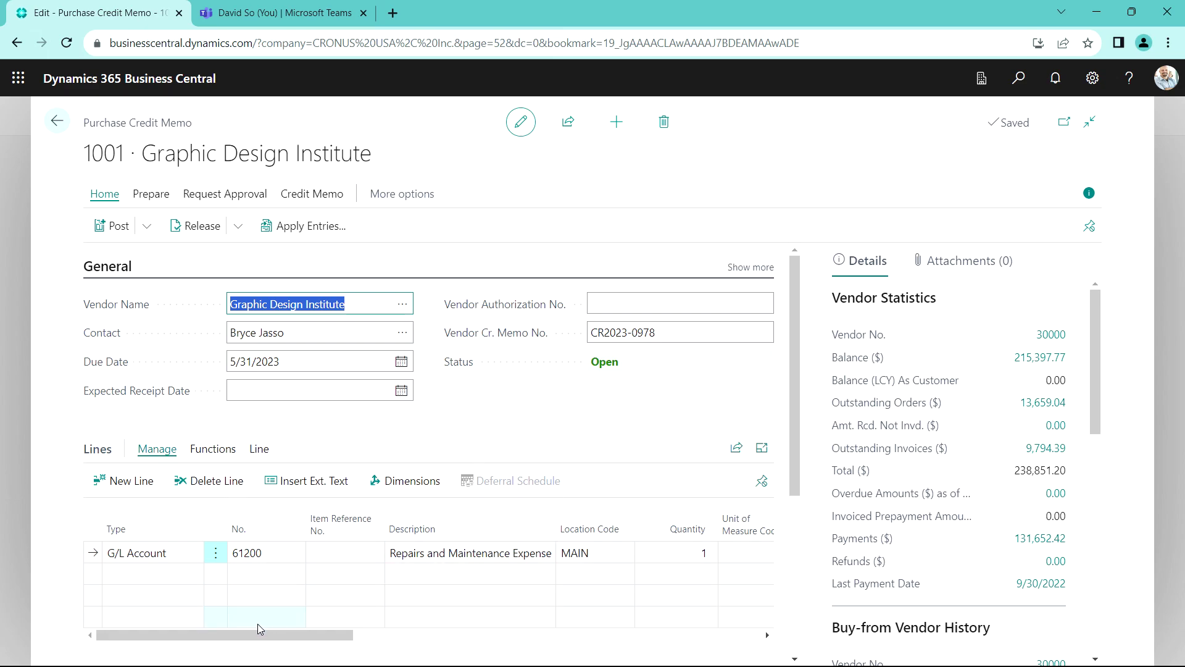
drag(253, 632, 430, 640)
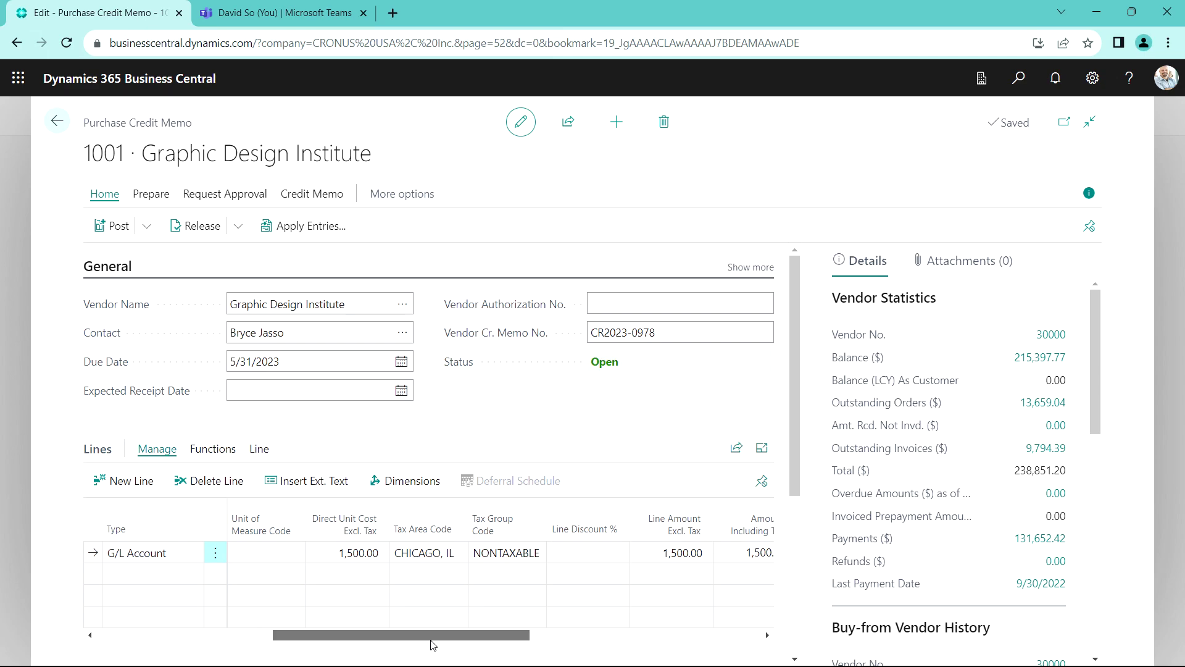
click(302, 233)
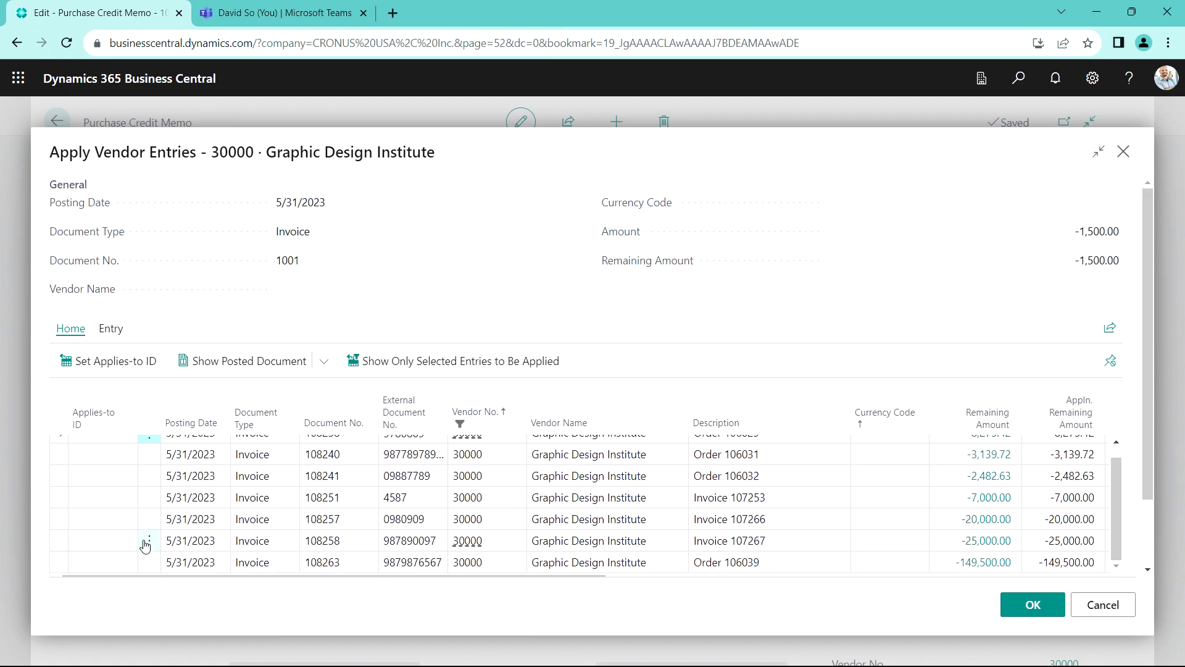
click(87, 542)
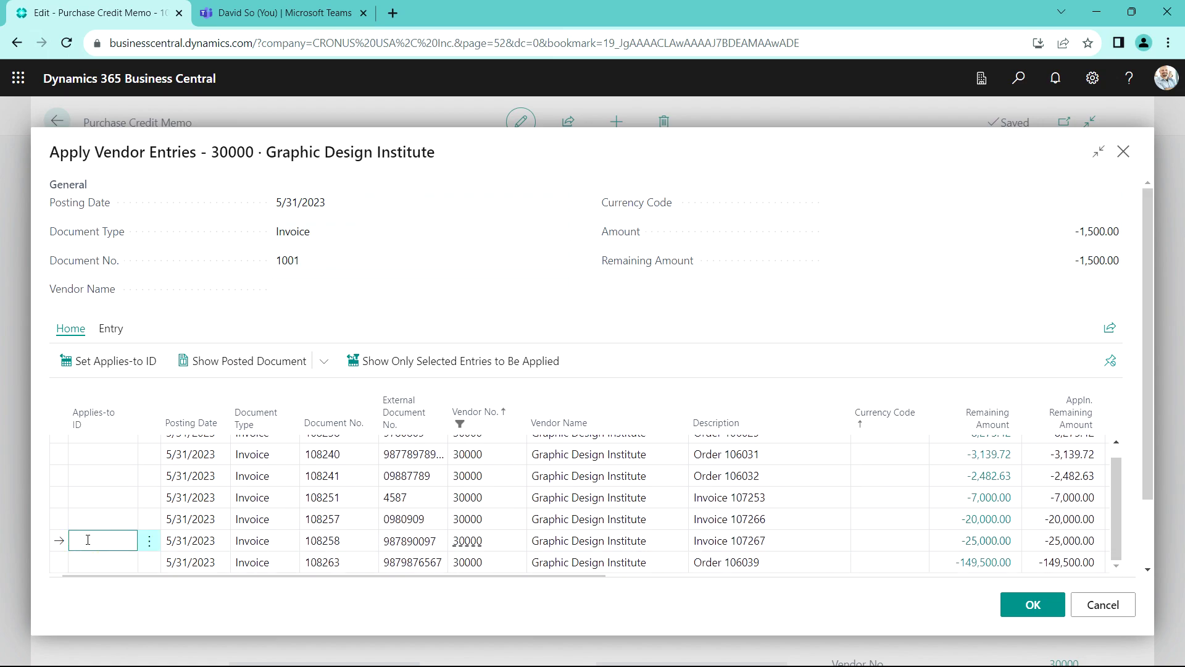
click(115, 364)
click(1031, 604)
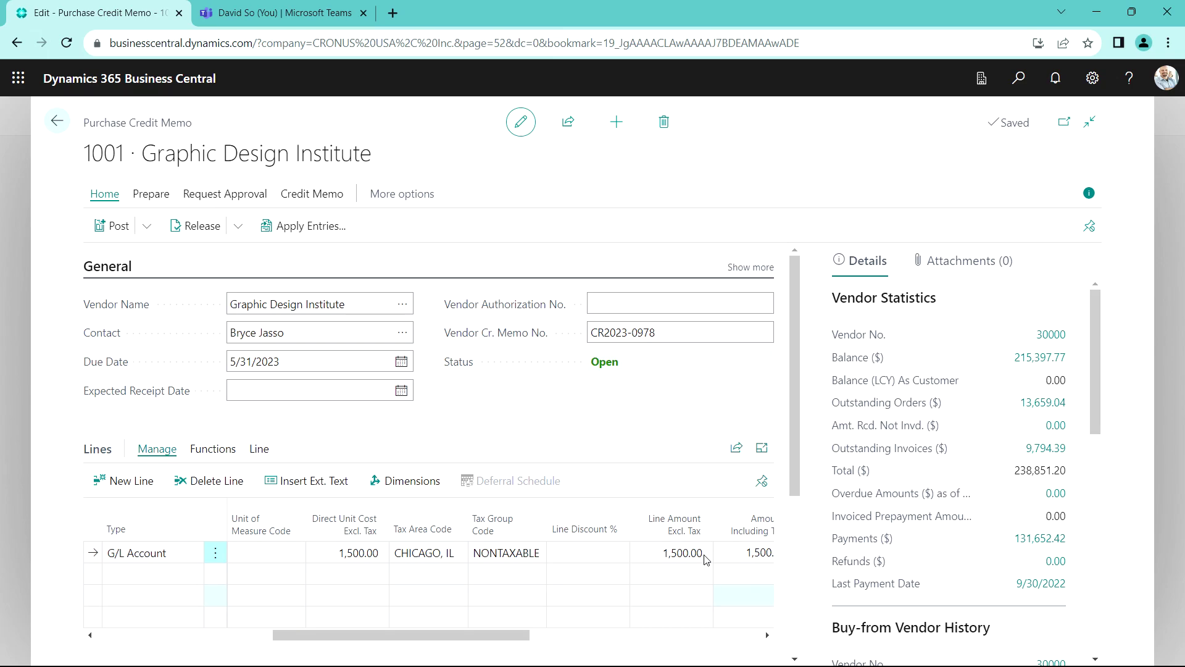
click(119, 227)
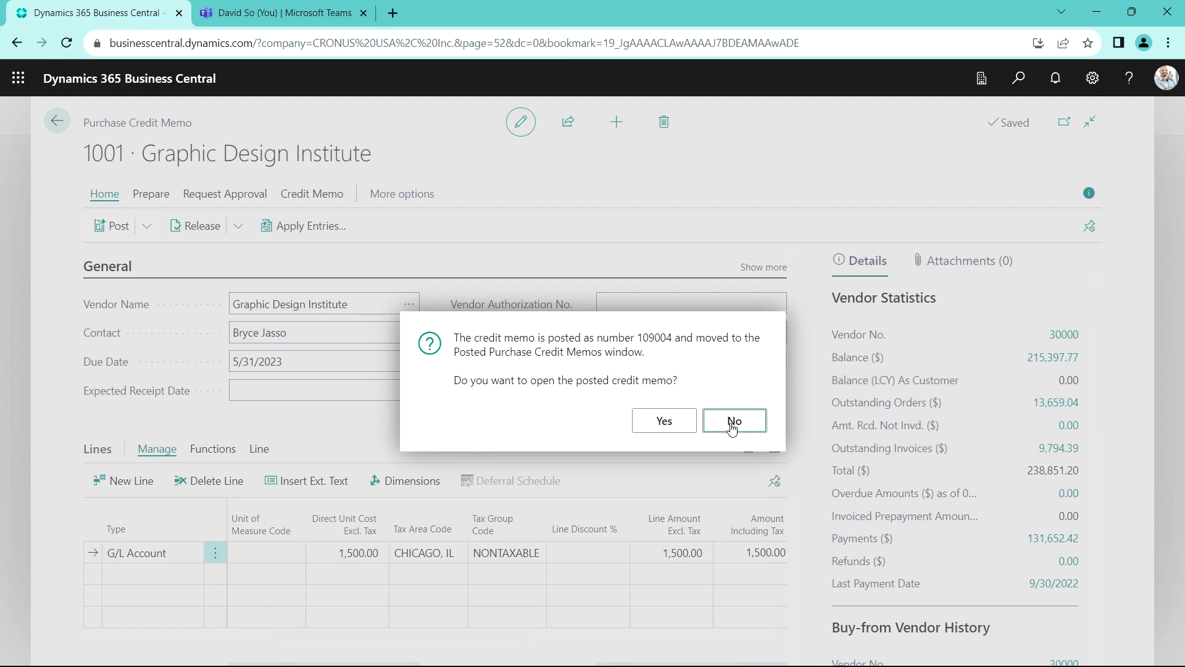
click(732, 422)
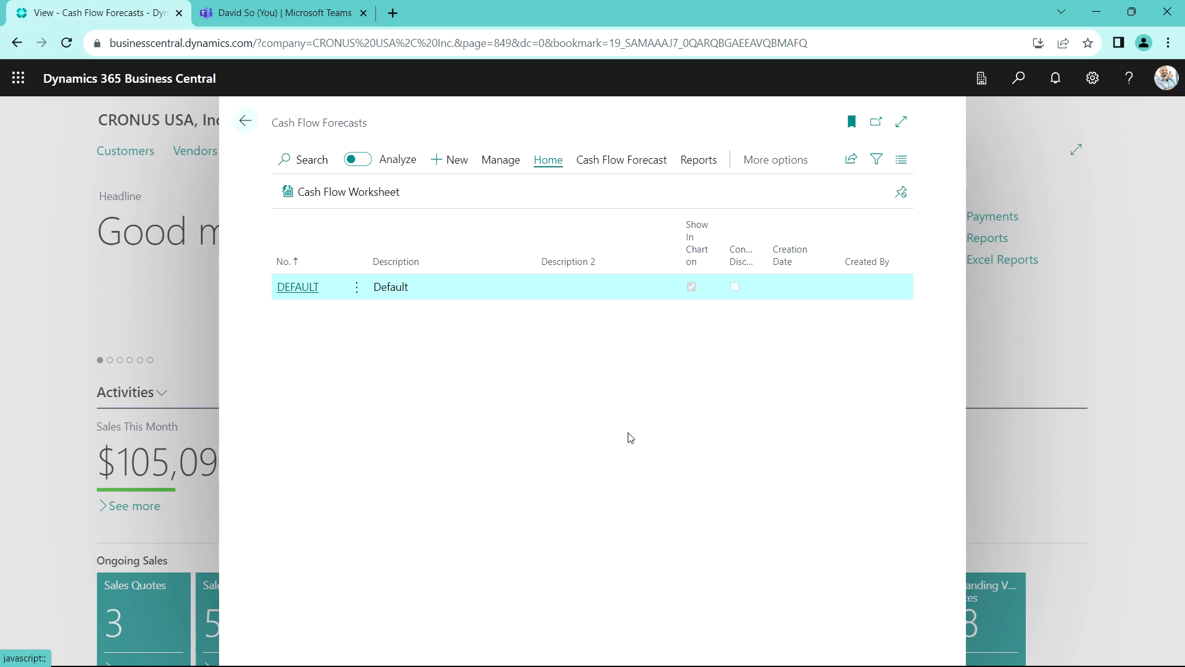
Step: Open the DEFAULT forecast's statistics and drill into its Receivables entries
click(298, 287)
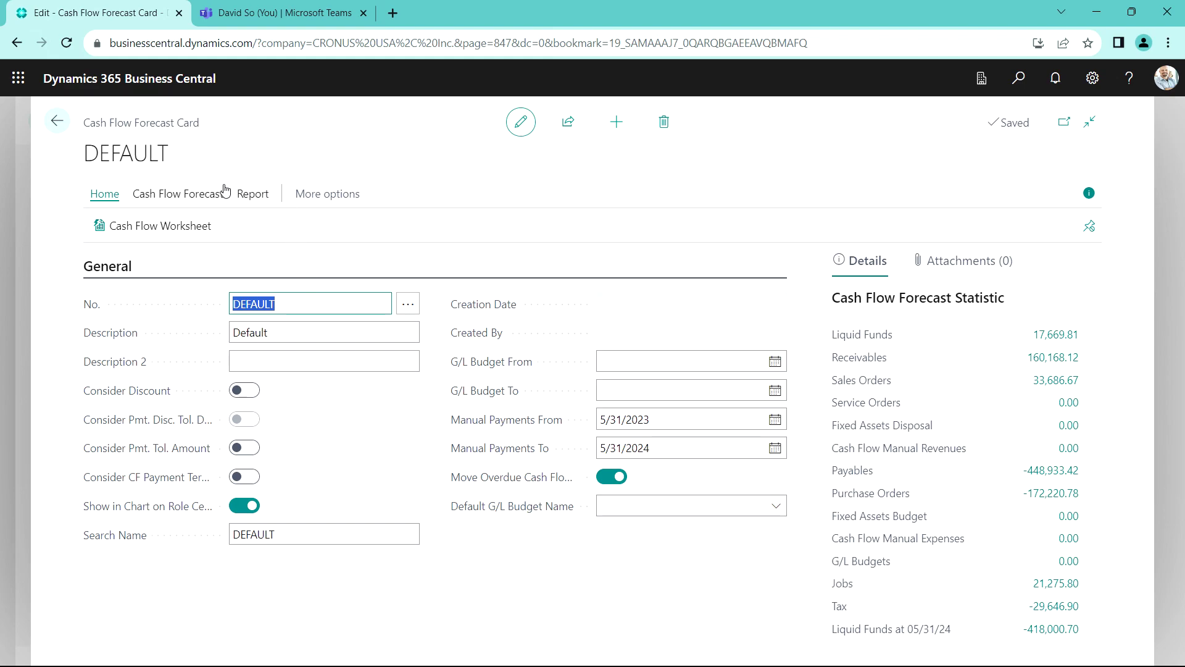
click(180, 195)
click(148, 224)
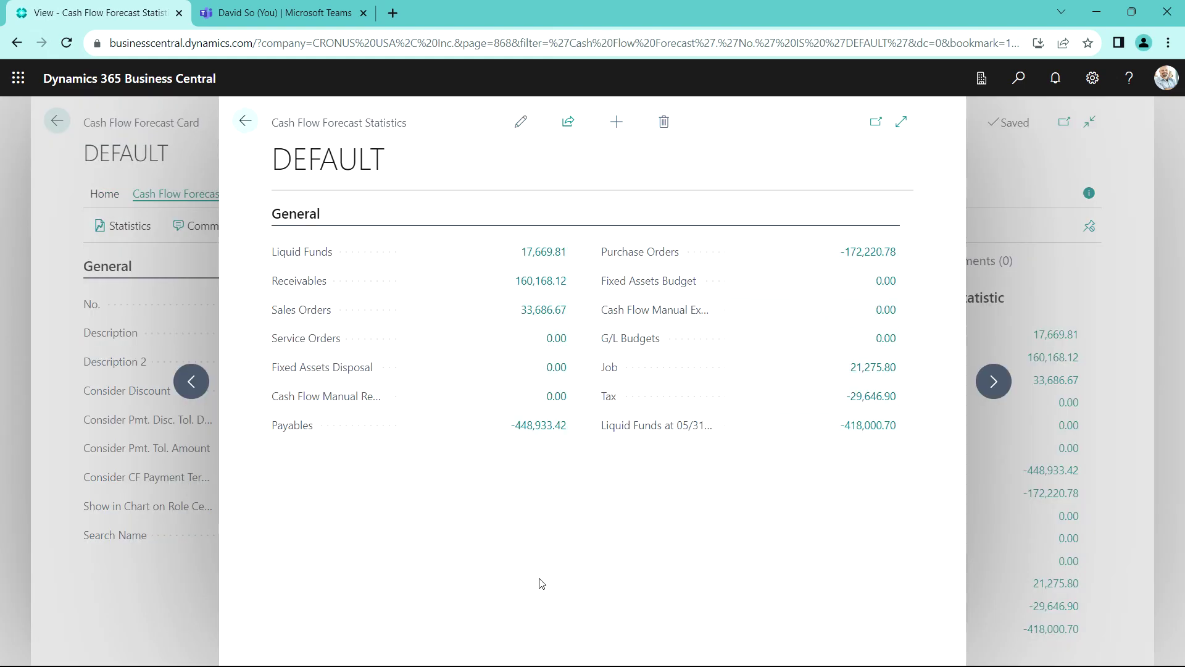
click(552, 287)
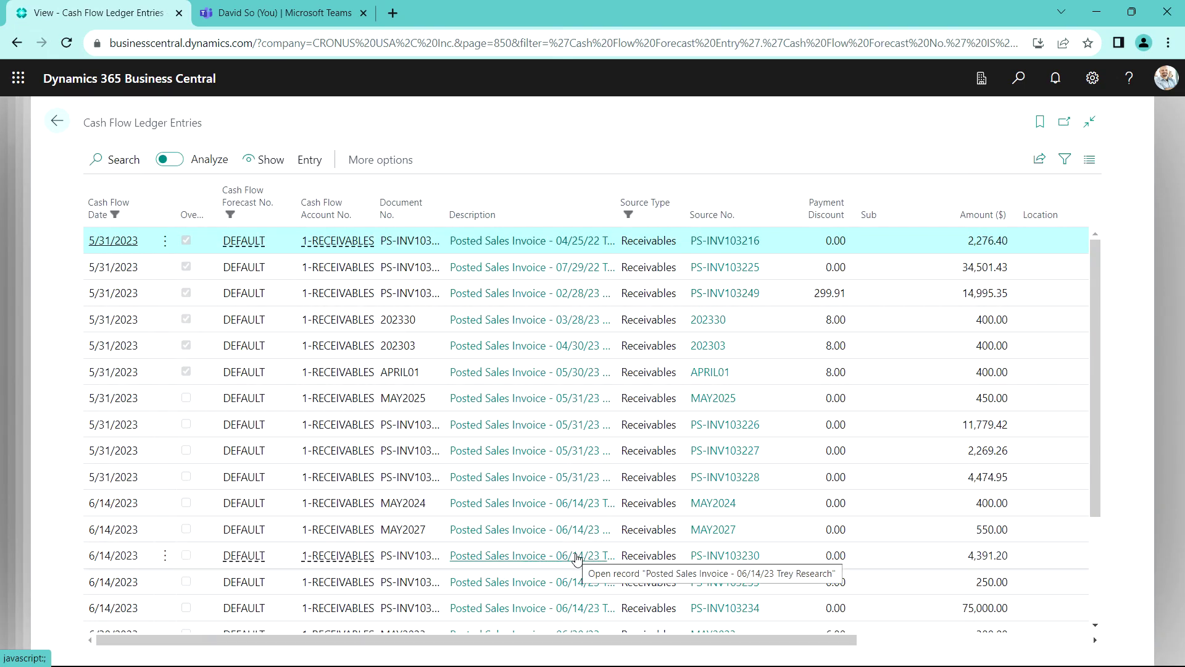
key(Escape)
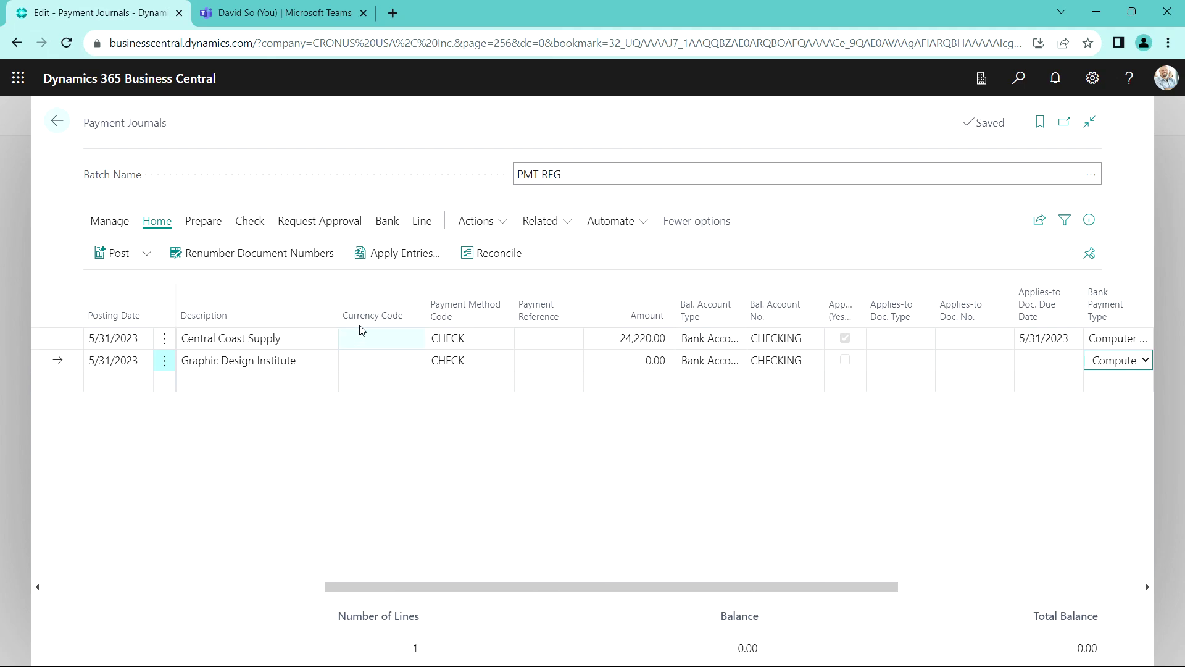
Step: Set the Applies-to ID on invoice 108258 for the Graphic Design Institute check line, giving 23,500.00
click(392, 259)
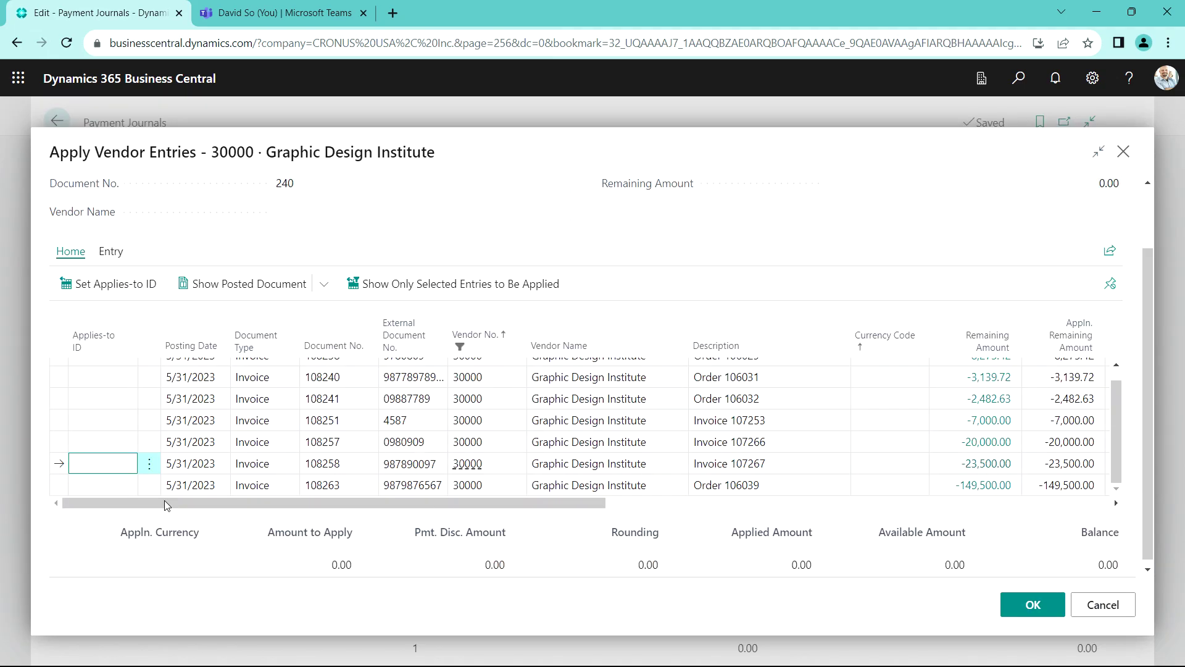
click(108, 286)
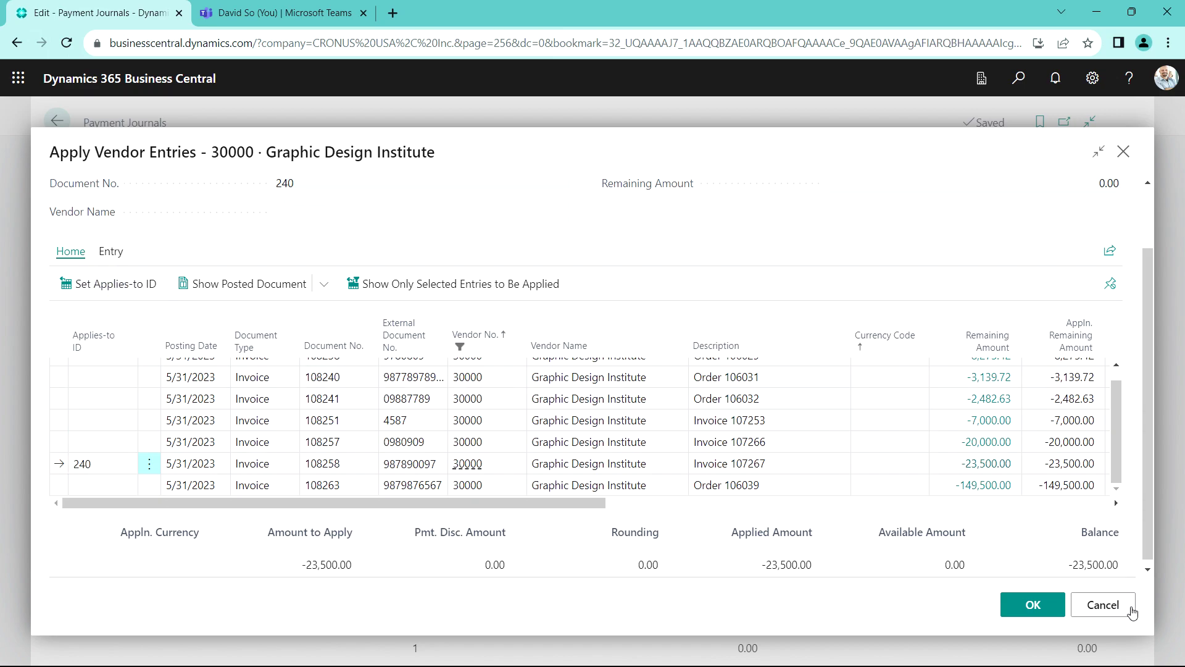
click(1041, 607)
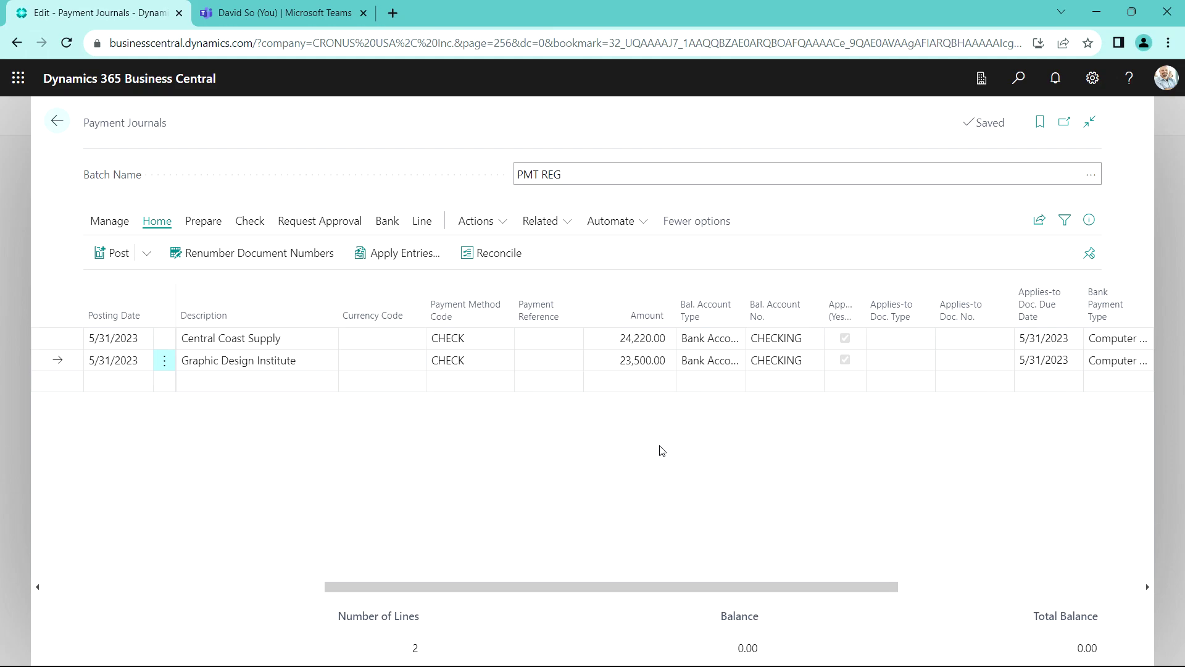
Step: Share the PMT REG journal link to Teams with a pasted review-request note to the reviewer
click(1039, 221)
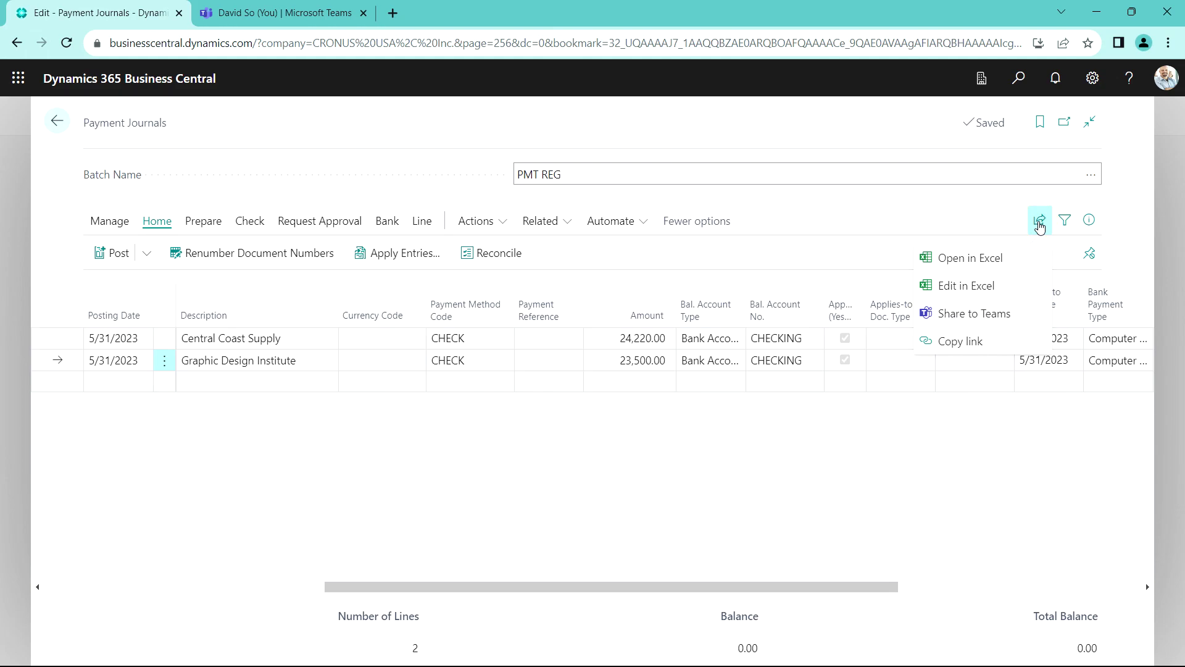
click(969, 316)
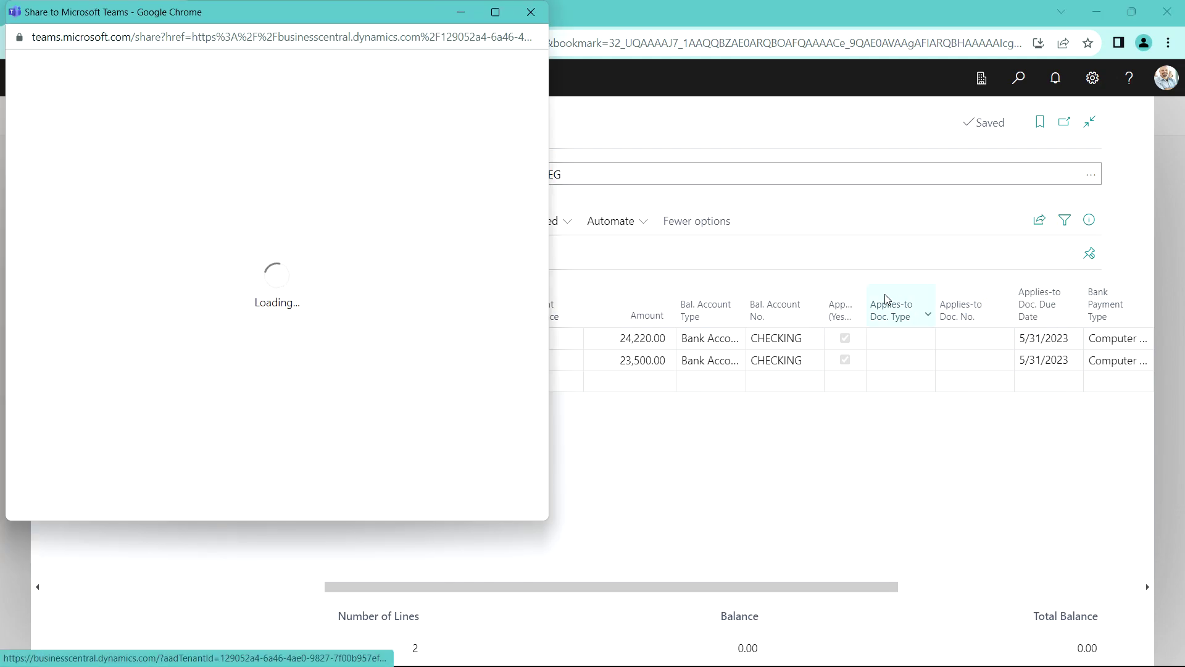
click(162, 214)
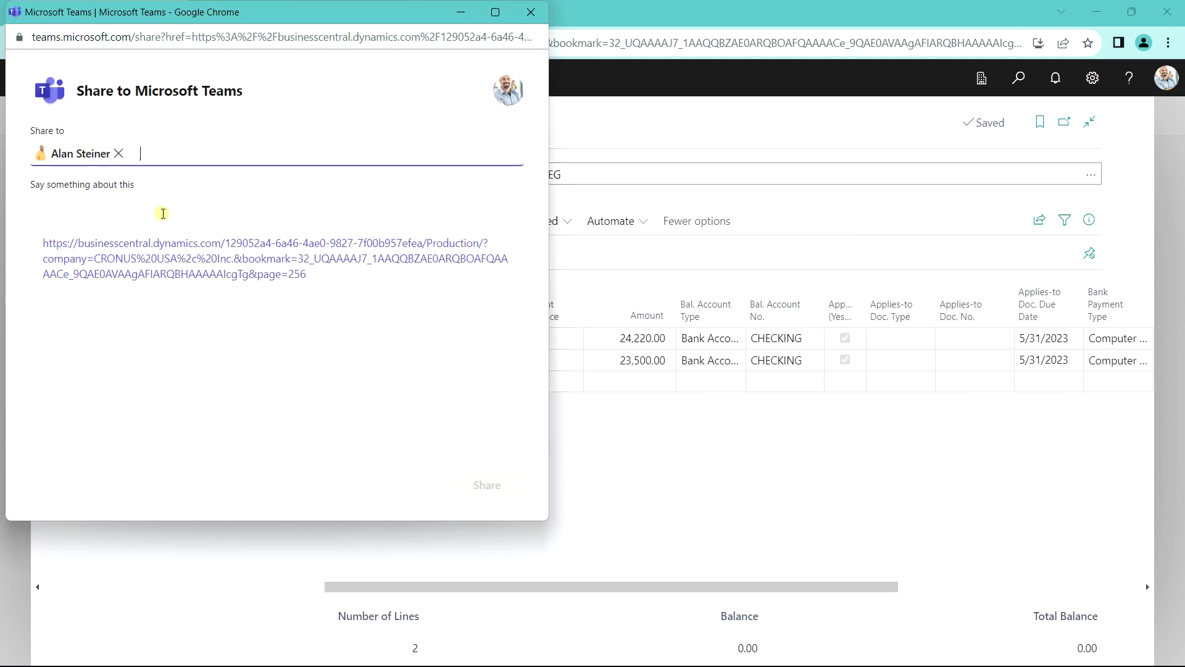
click(146, 196)
text(Alan,  please review. I am planning to pay this afternoon.)
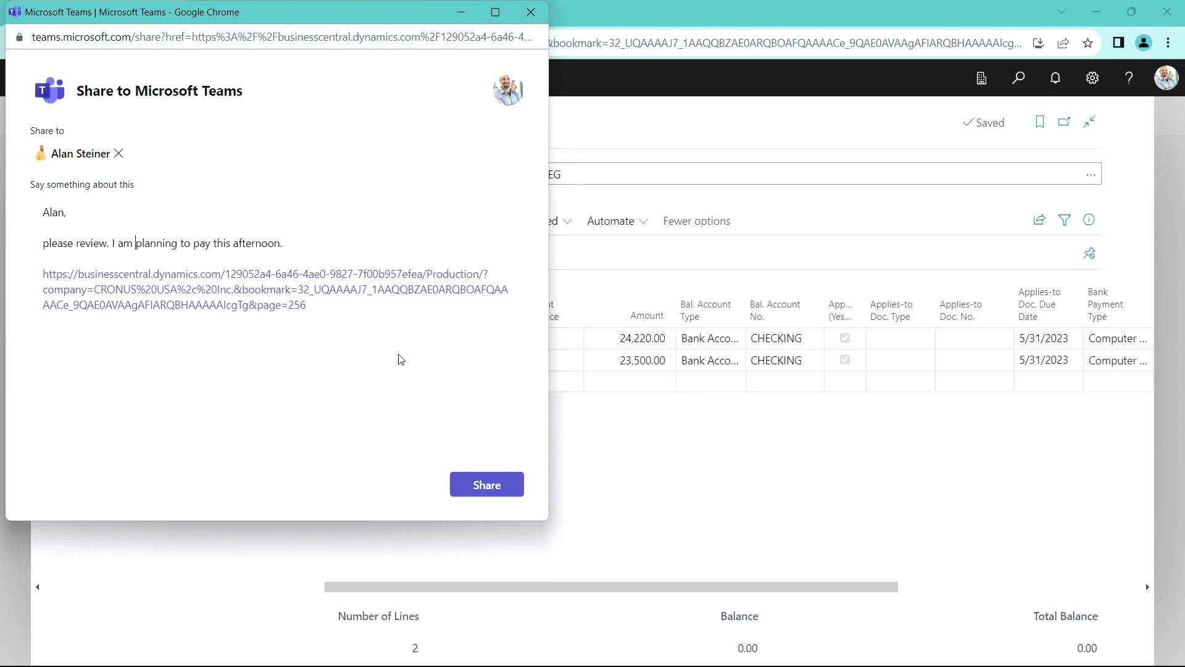
click(487, 488)
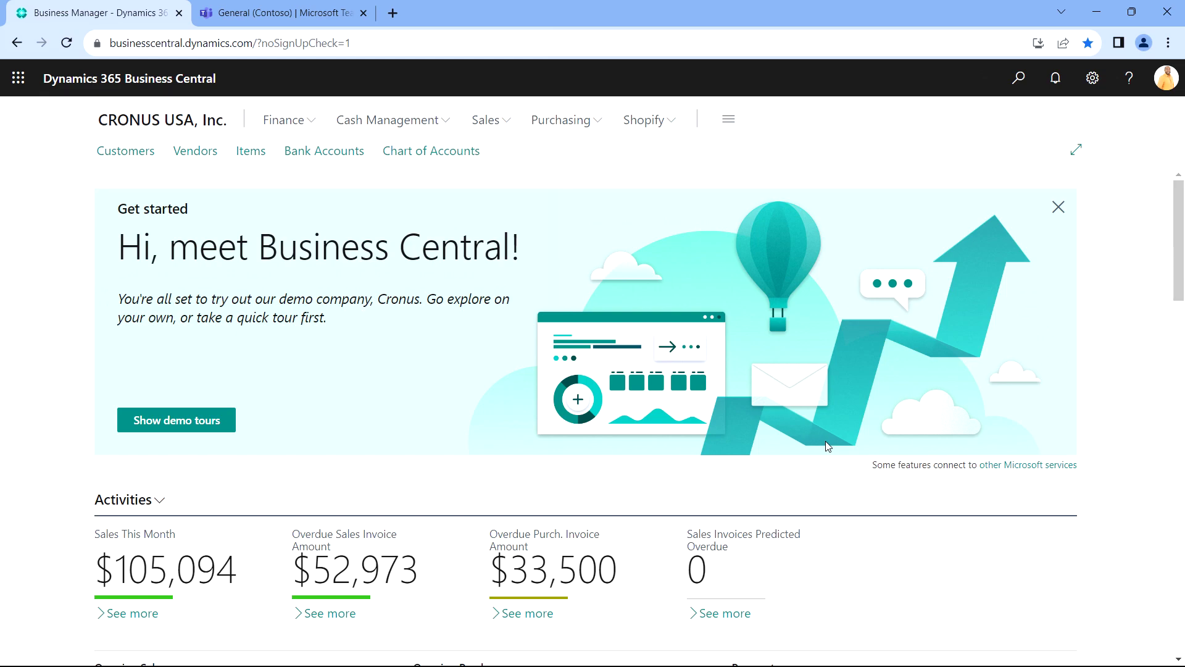
Step: In Teams, open the chat holding the shared link and follow it to the PMT REG journal
click(265, 11)
click(26, 160)
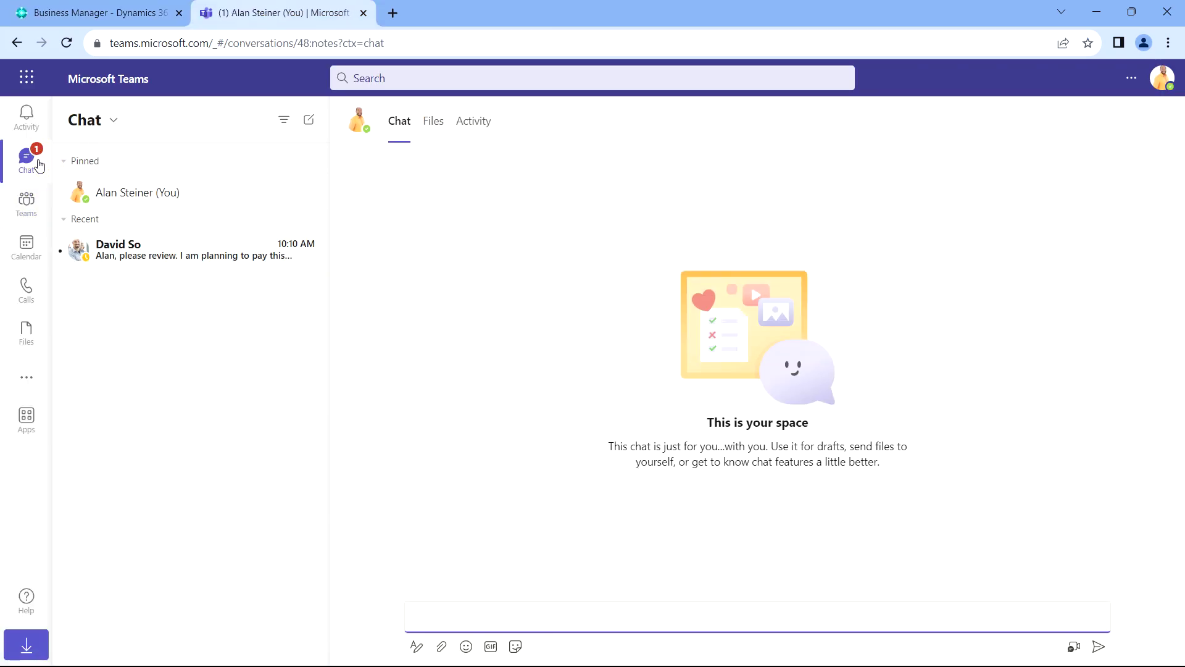
click(186, 257)
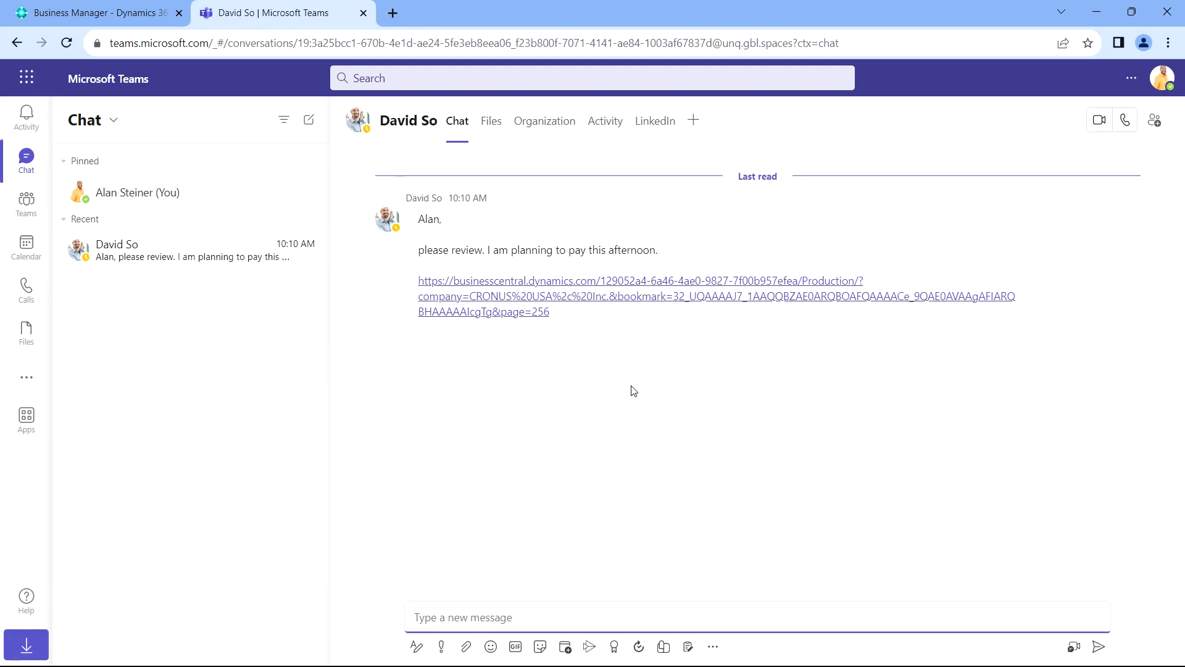
click(608, 291)
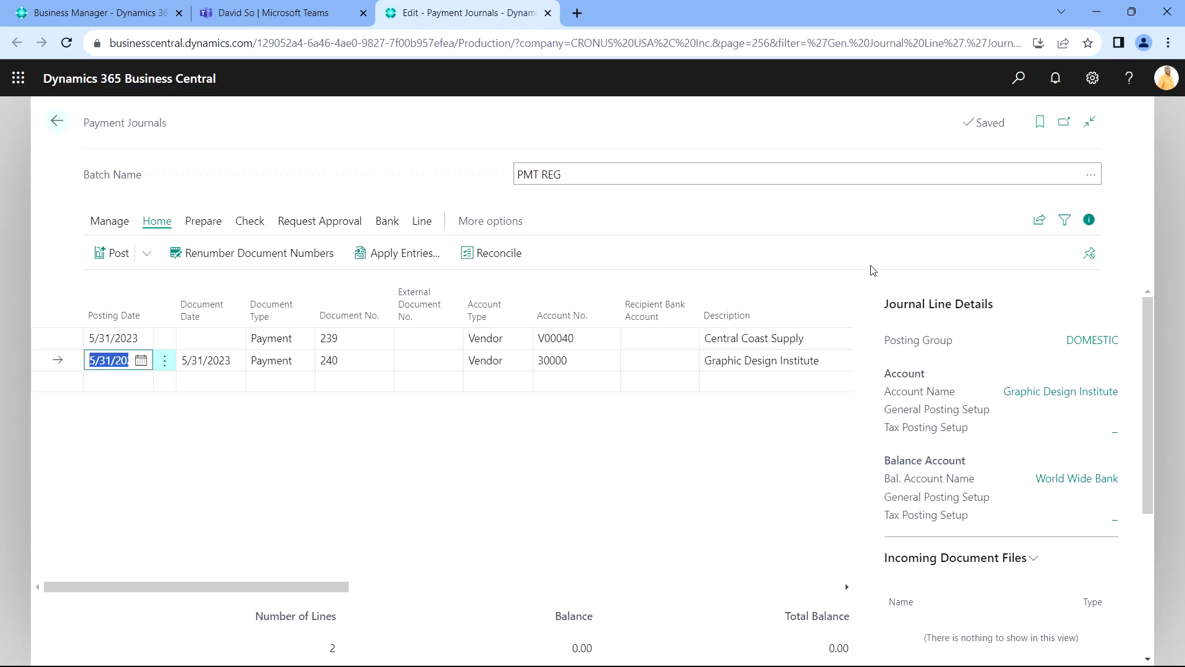
Step: Hide the FactBox and confirm payment 240 is applied to invoice 108258, closing without changes
key(alt+F2)
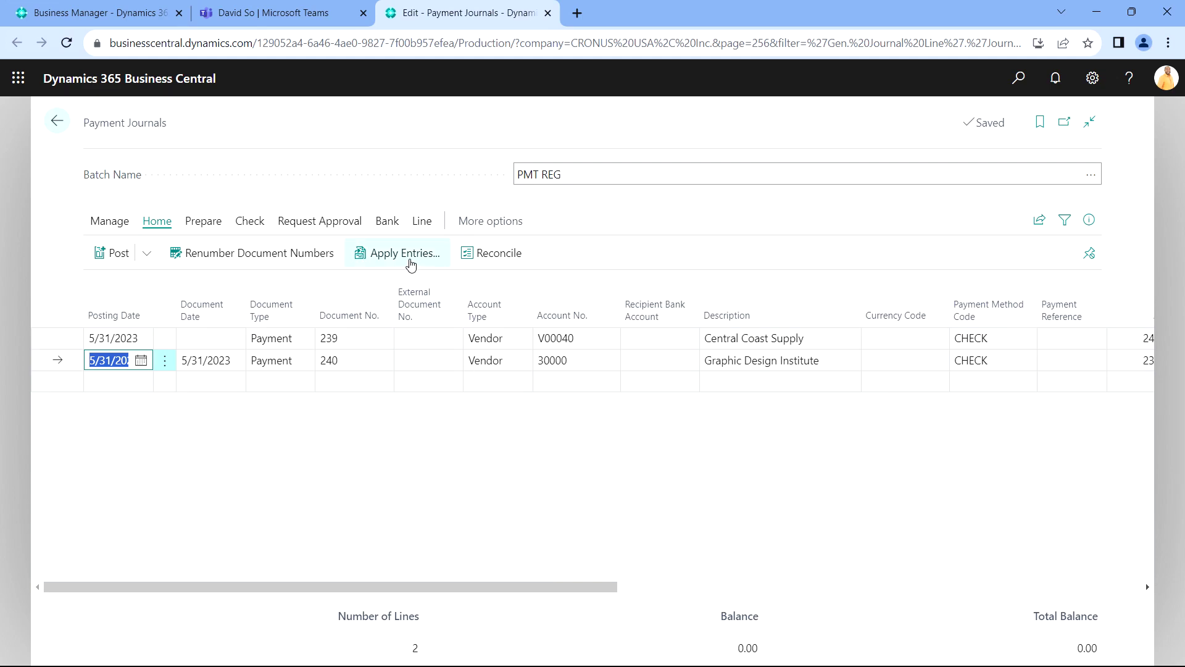
click(405, 261)
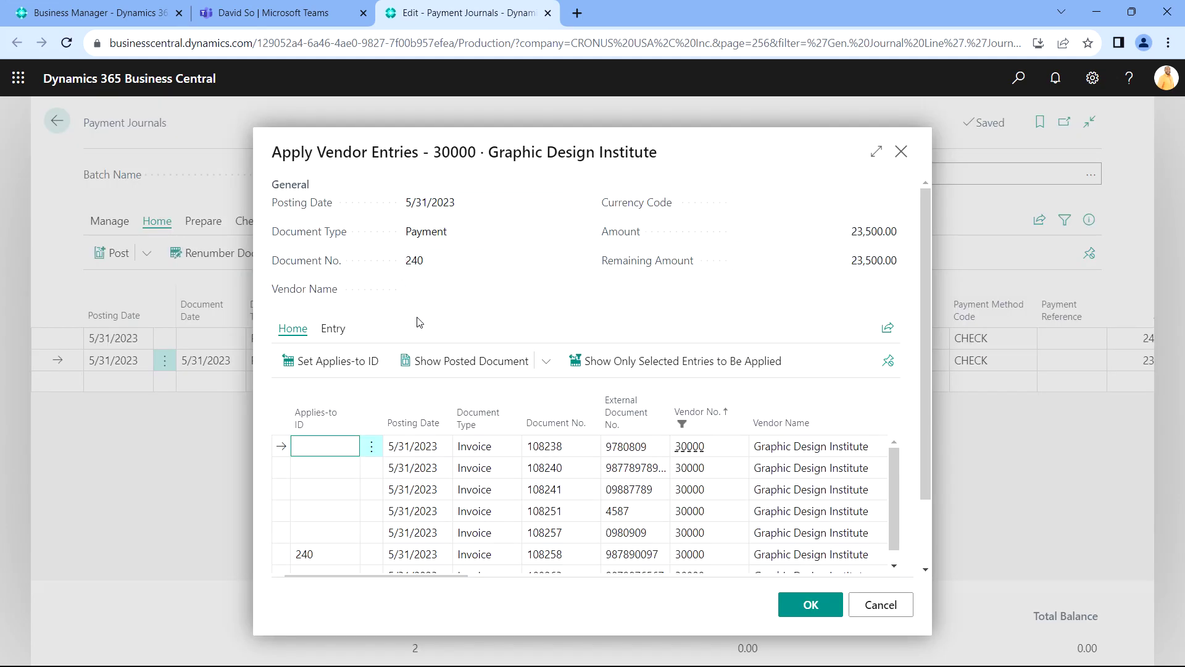
scroll(456, 543, down, 1)
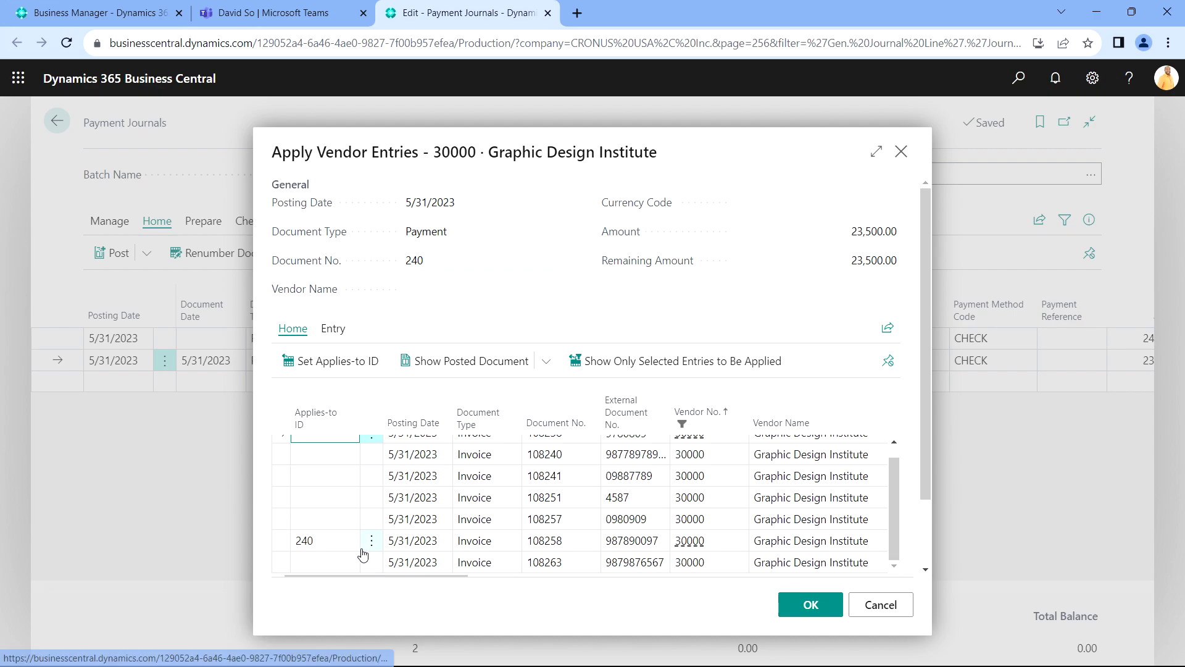
click(881, 607)
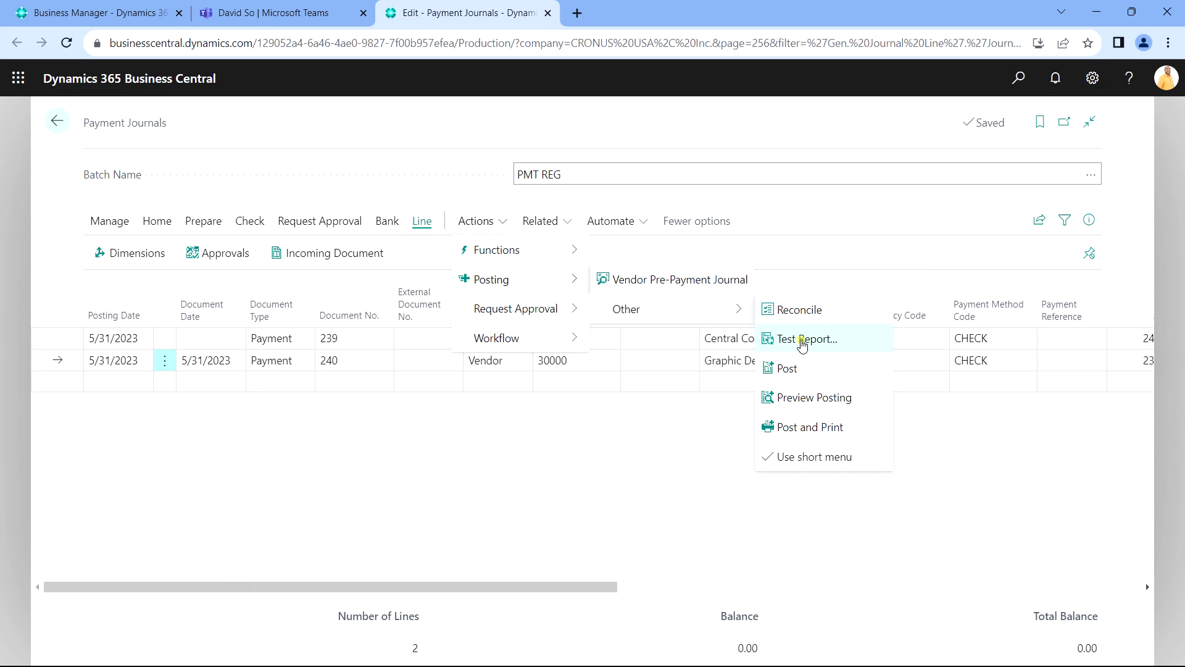
Step: Preview the PMT REG payment journal test report, review its warning, and close the tab
click(803, 341)
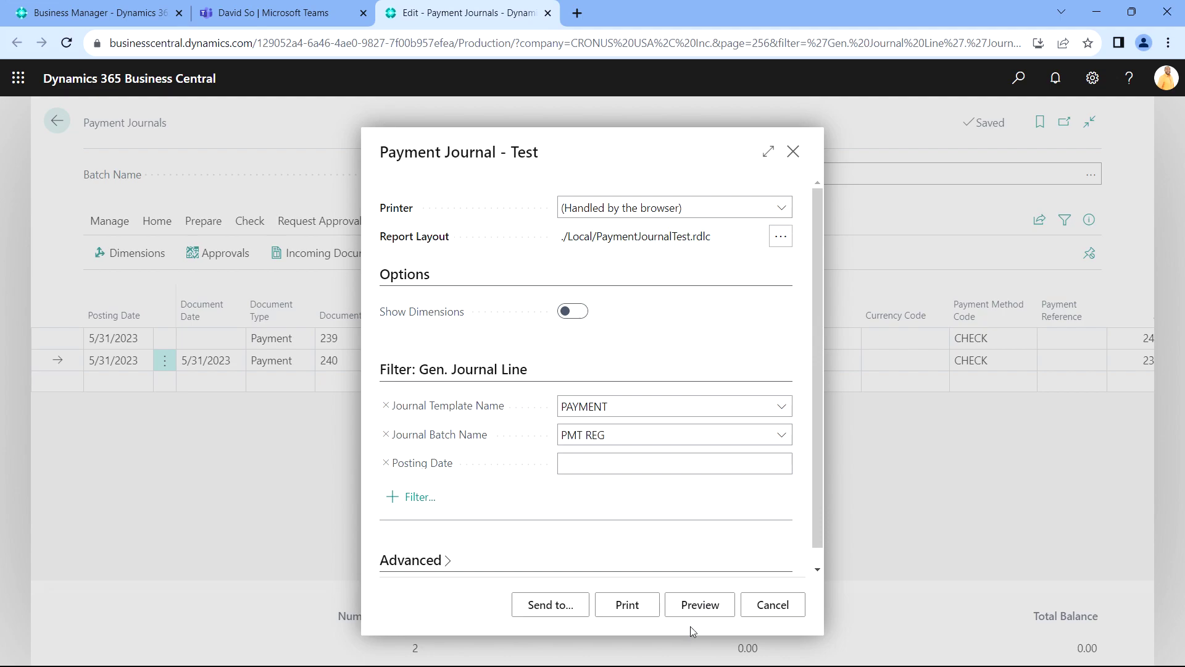
click(697, 606)
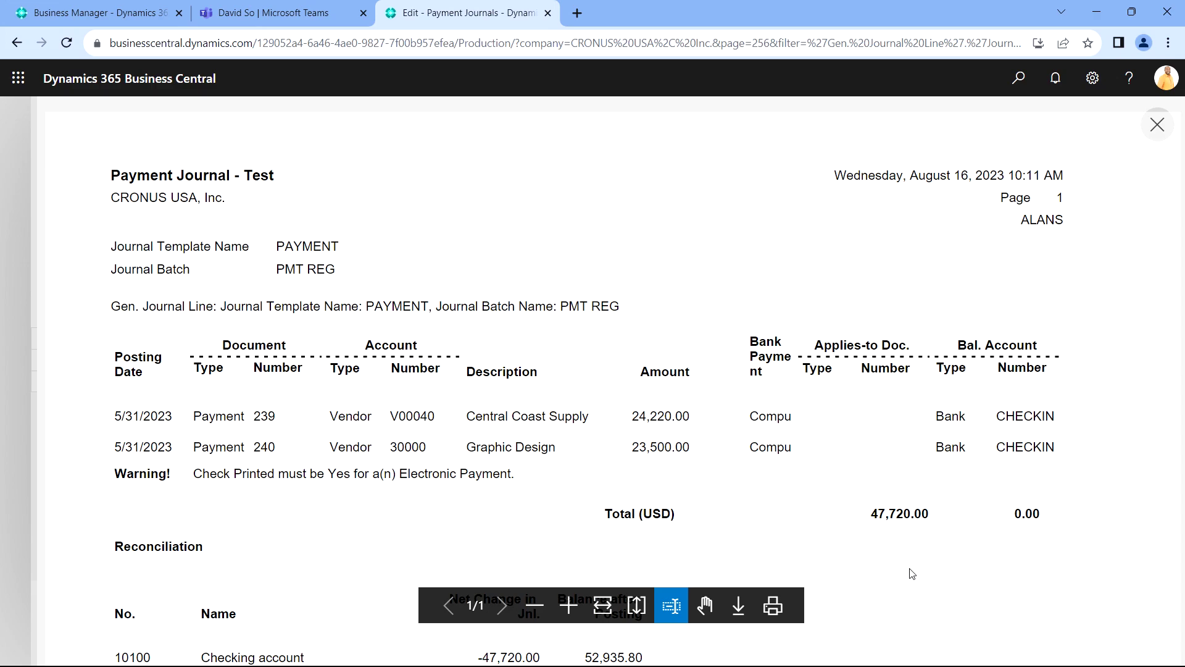
key(ctrl+w)
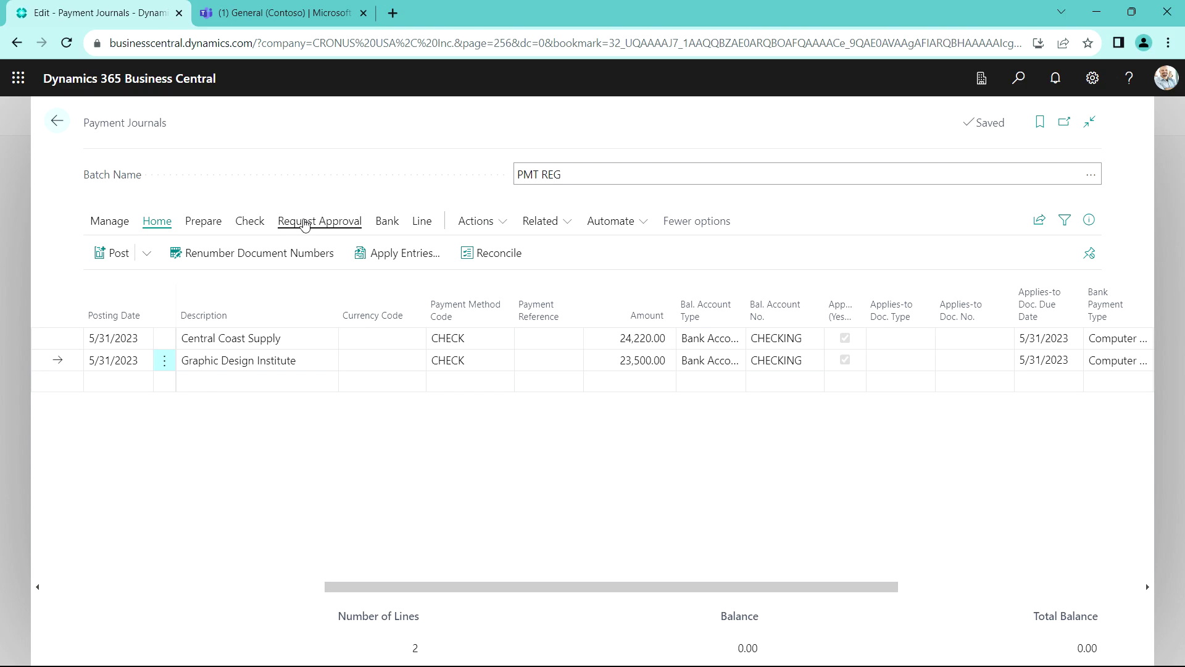
Step: Request approval for the entire PMT REG batch via Send Approval Request > Journal Batch
click(305, 225)
click(151, 253)
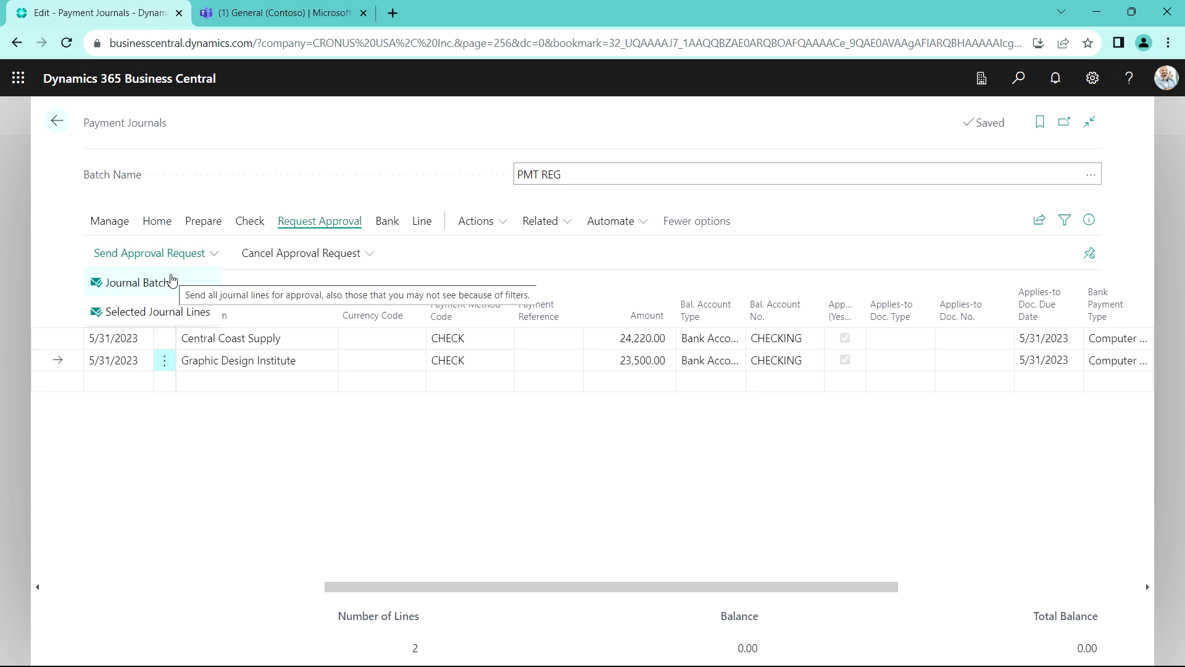
click(173, 279)
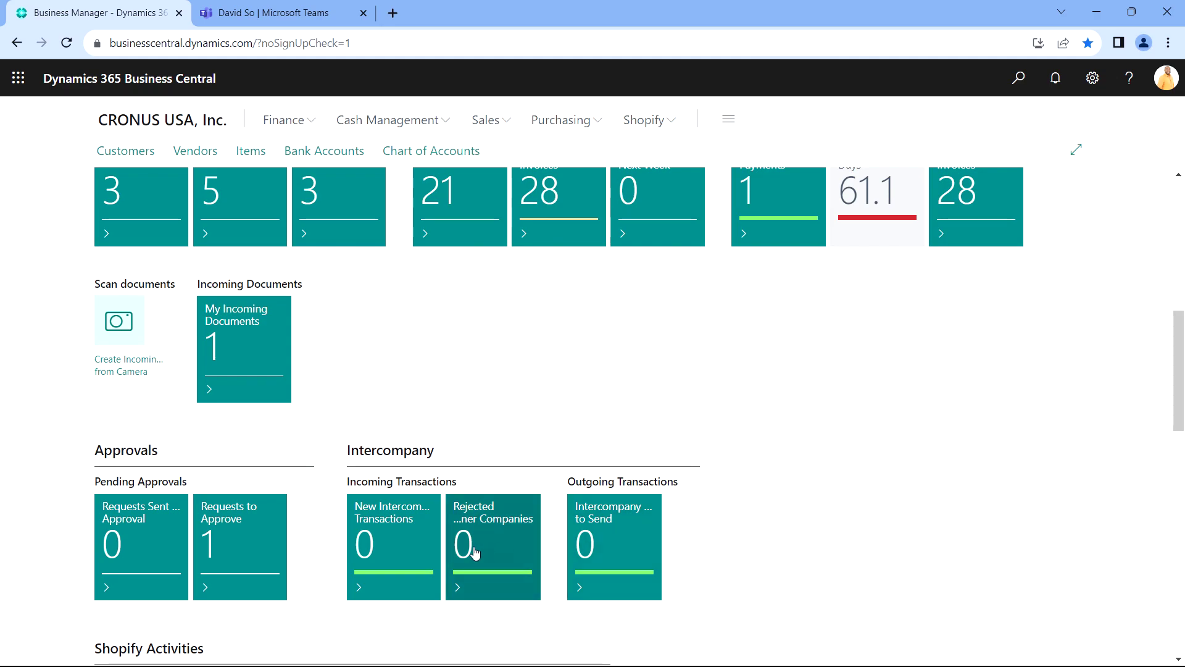
Step: From Requests to Approve, open the Payment Journals request's record and show its Approve actions
click(208, 529)
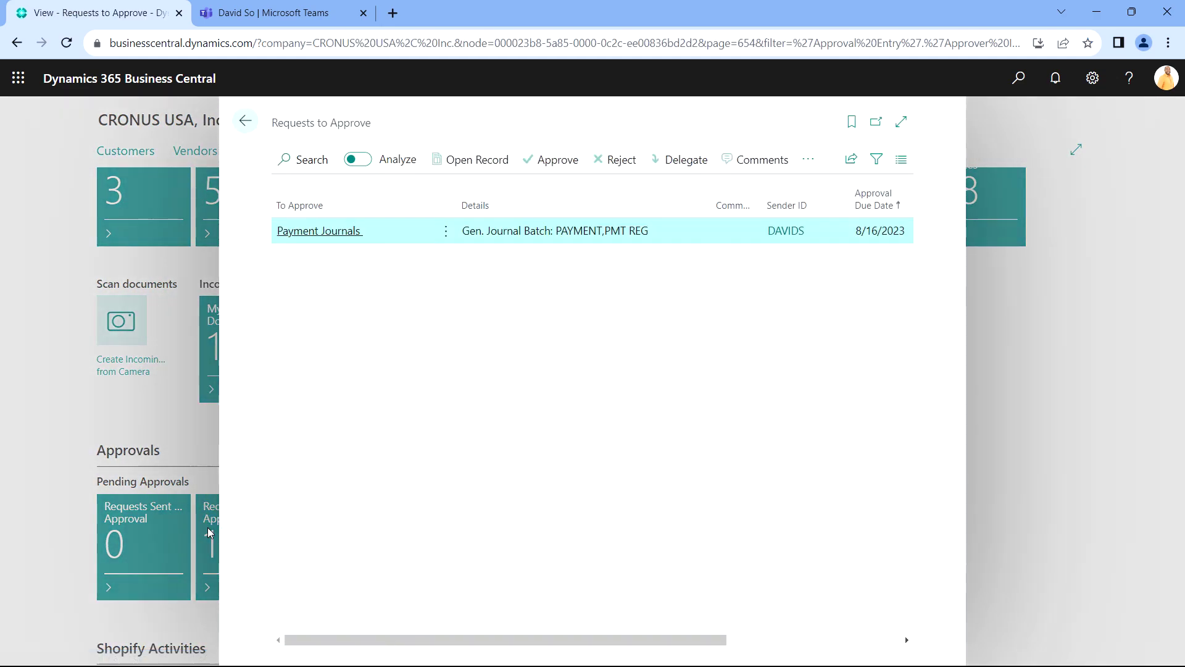
click(471, 161)
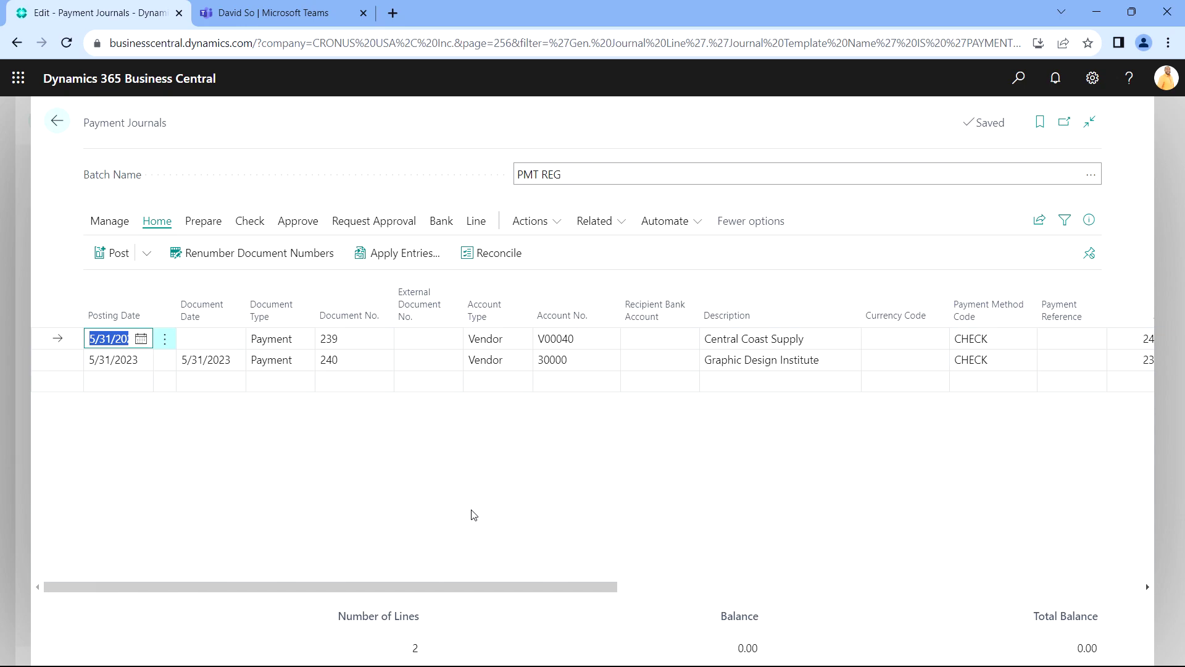
click(298, 221)
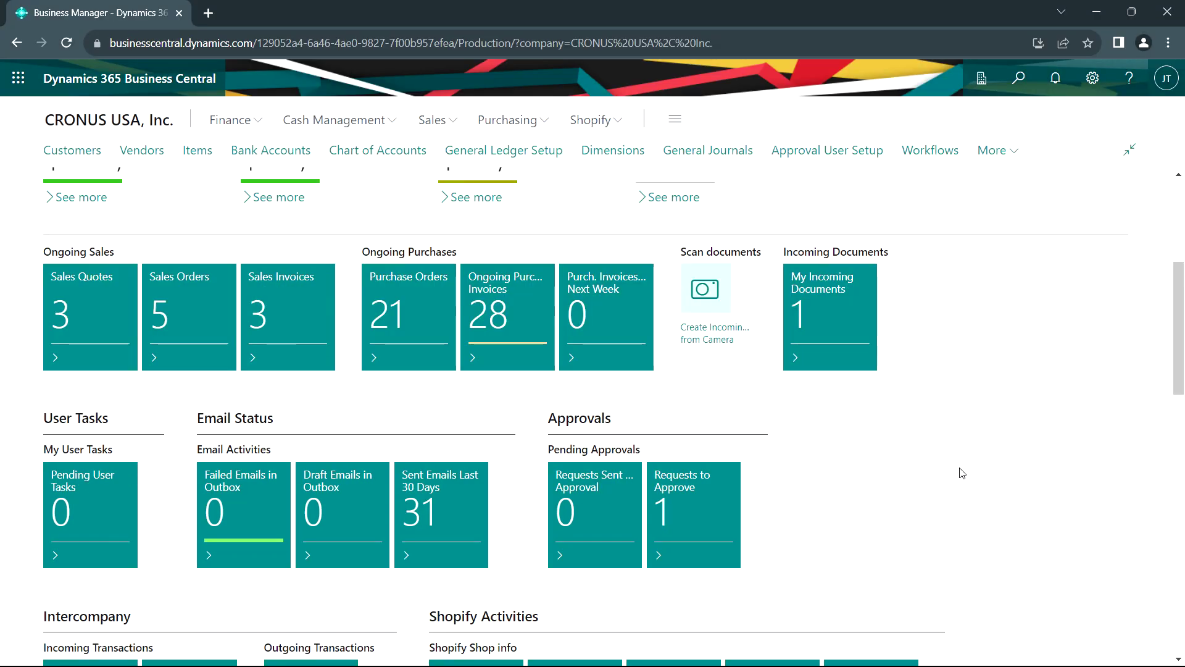
Step: Approve the Payment Journals request for the PMT REG batch from Requests to Approve
click(672, 483)
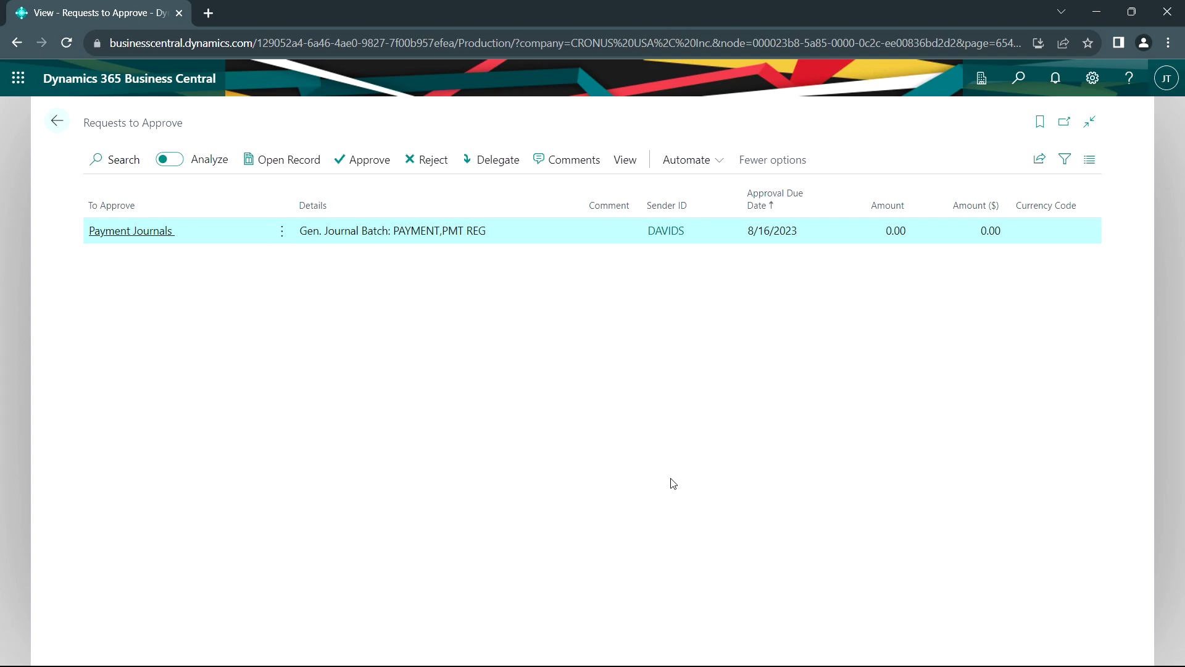
click(371, 164)
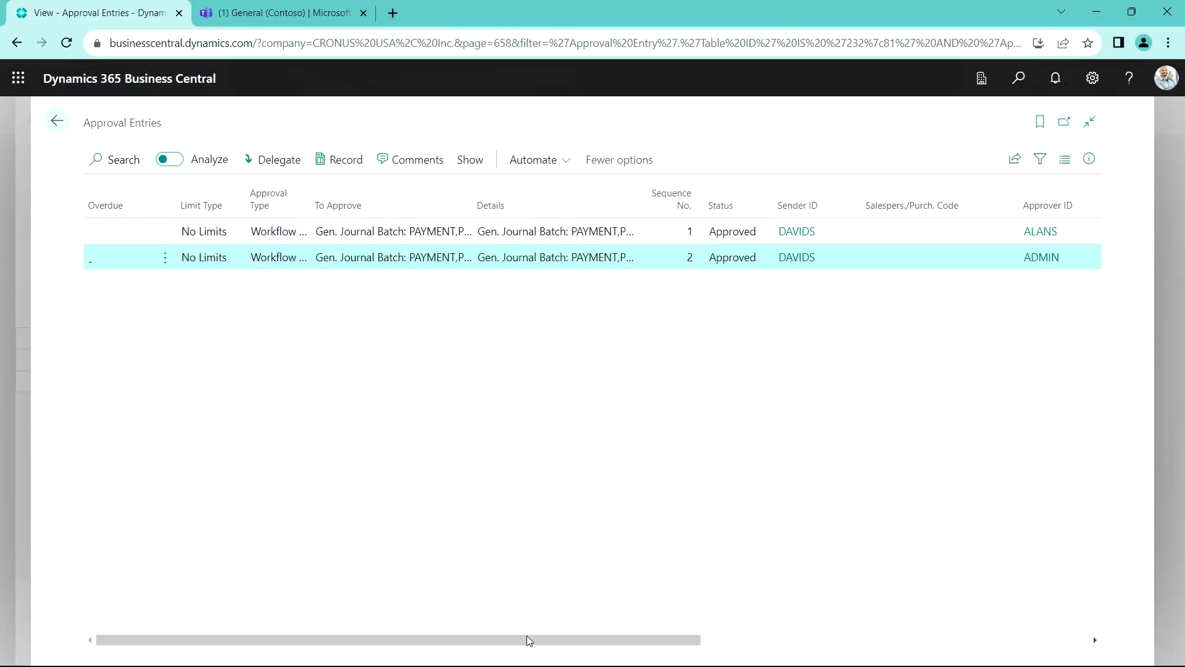
Step: Review the approval entry details, then go back to the PMT REG payment journal
drag(529, 640, 860, 640)
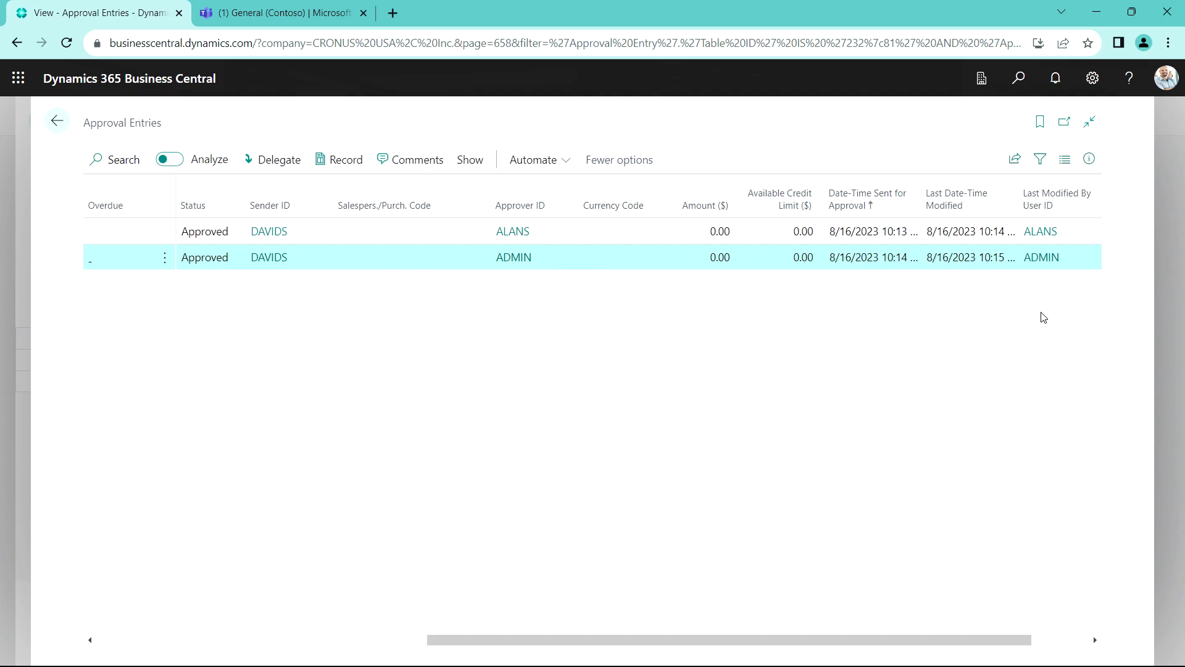
click(57, 121)
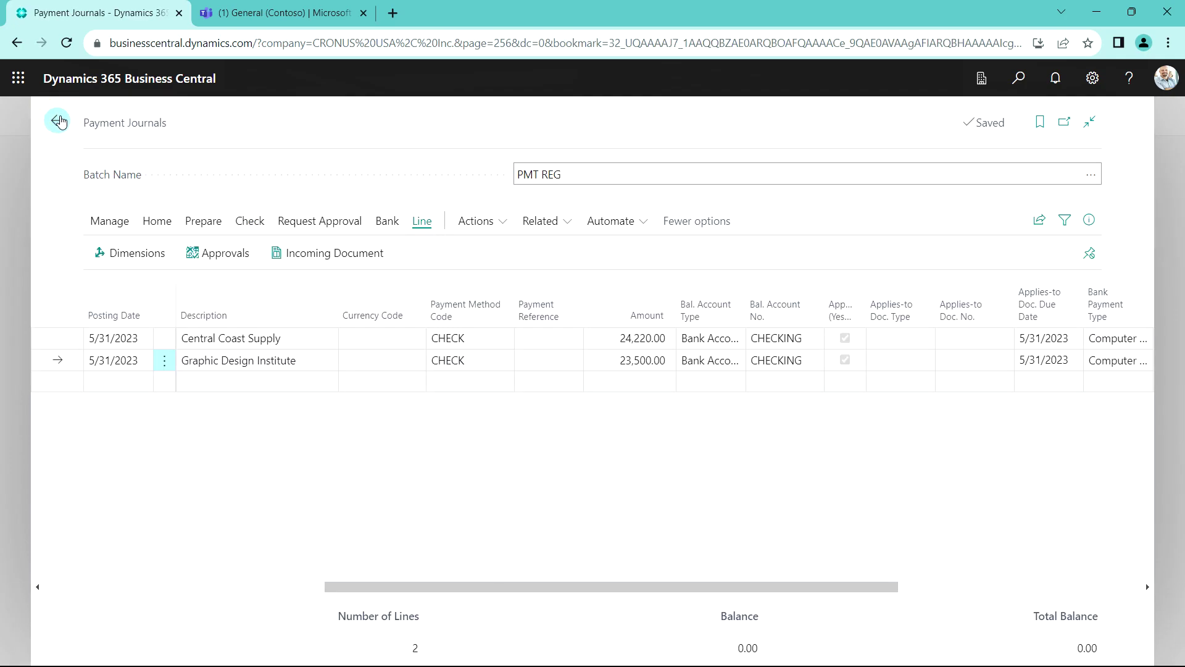
drag(610, 583, 344, 561)
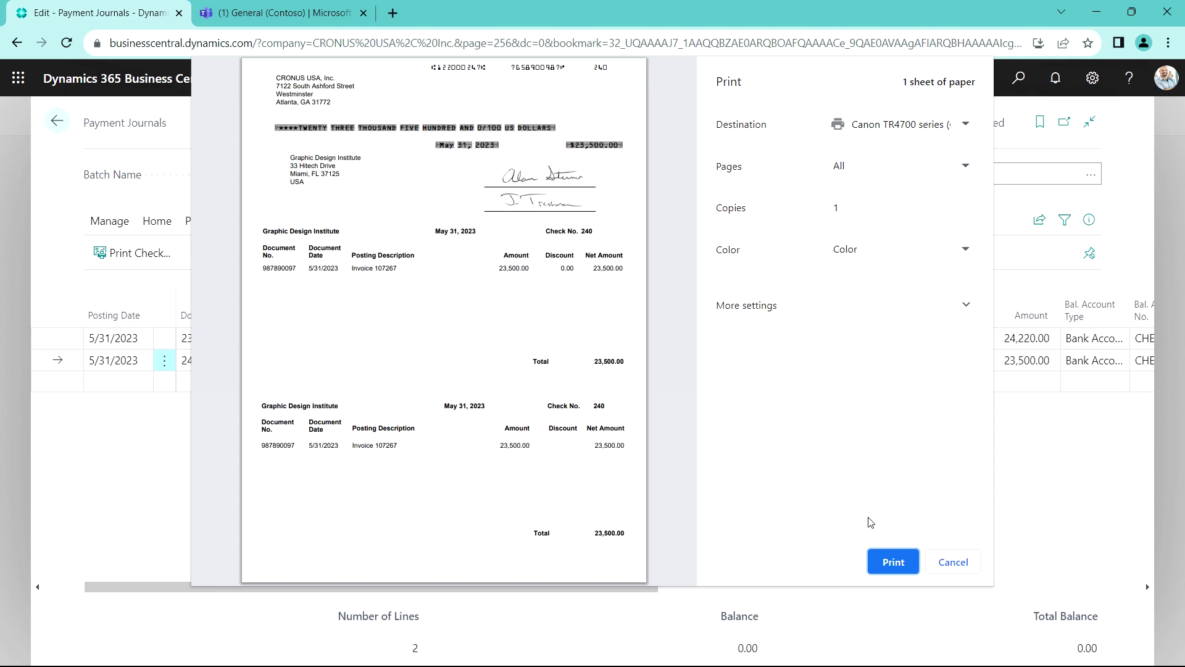
Step: Print the journal checks, including check 240 for 23,500.00 to Graphic Design Institute
click(890, 565)
click(889, 565)
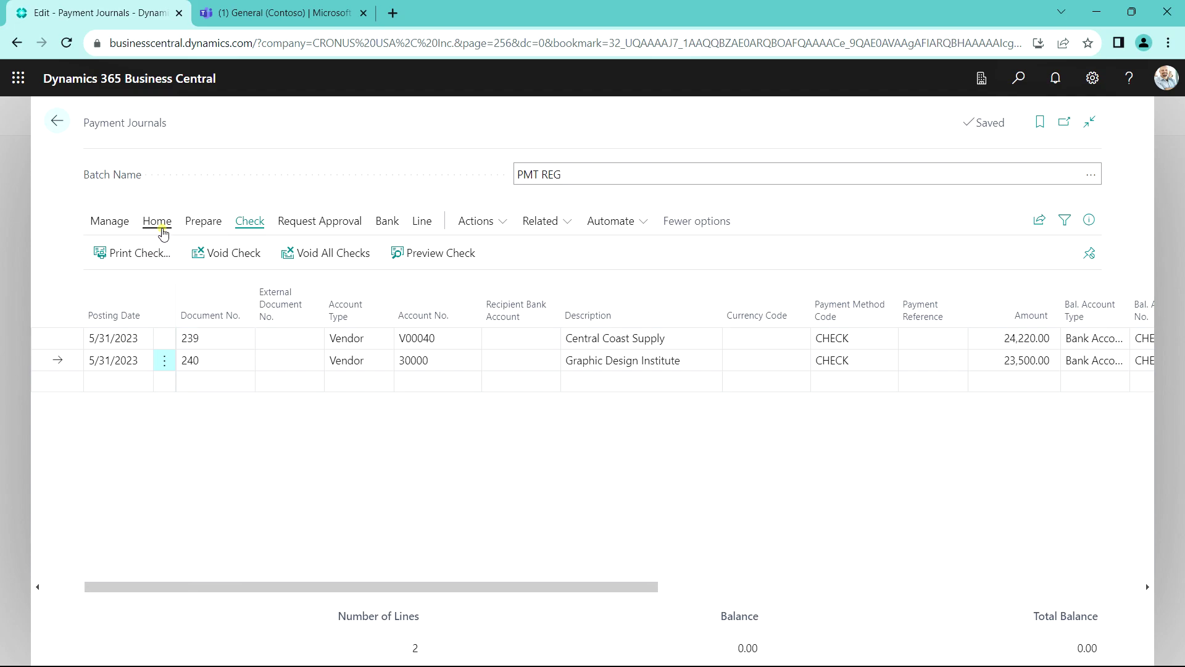
Step: Post both PMT REG check lines, confirming the posting prompt with Yes
click(161, 228)
click(119, 253)
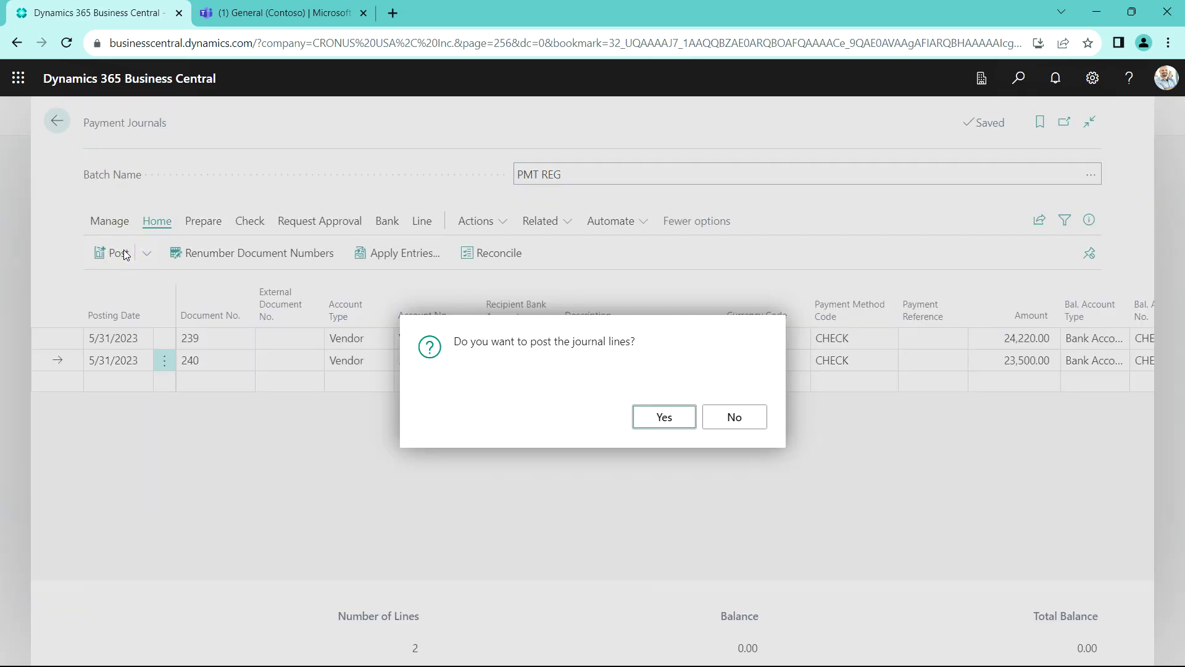
click(663, 416)
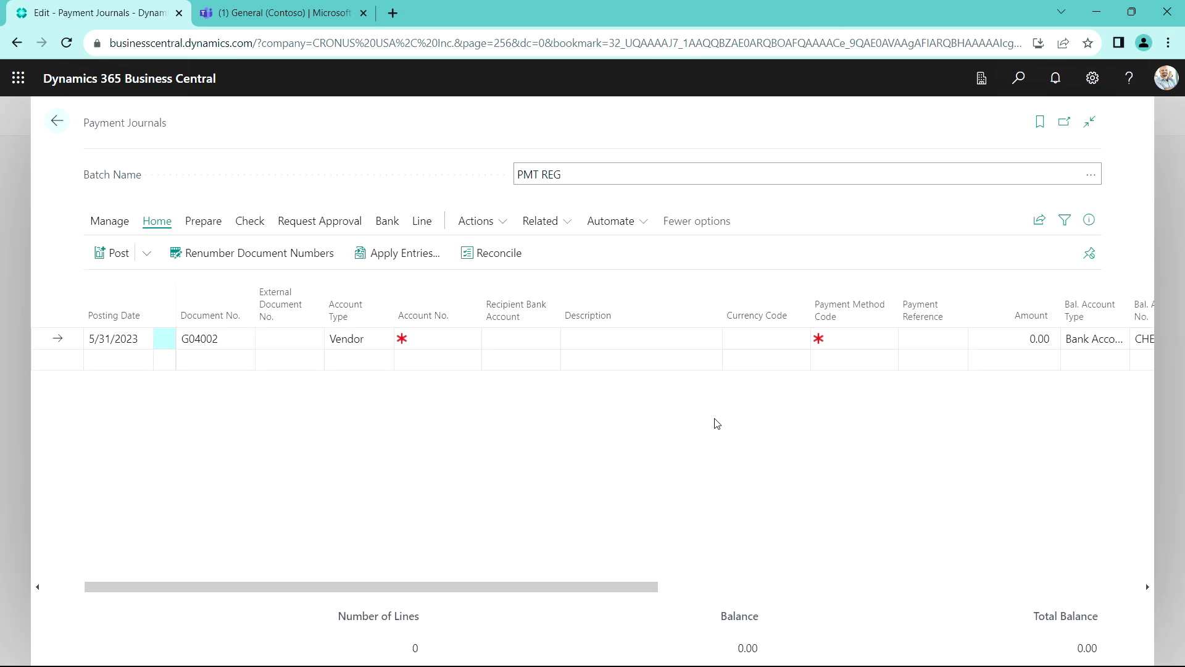